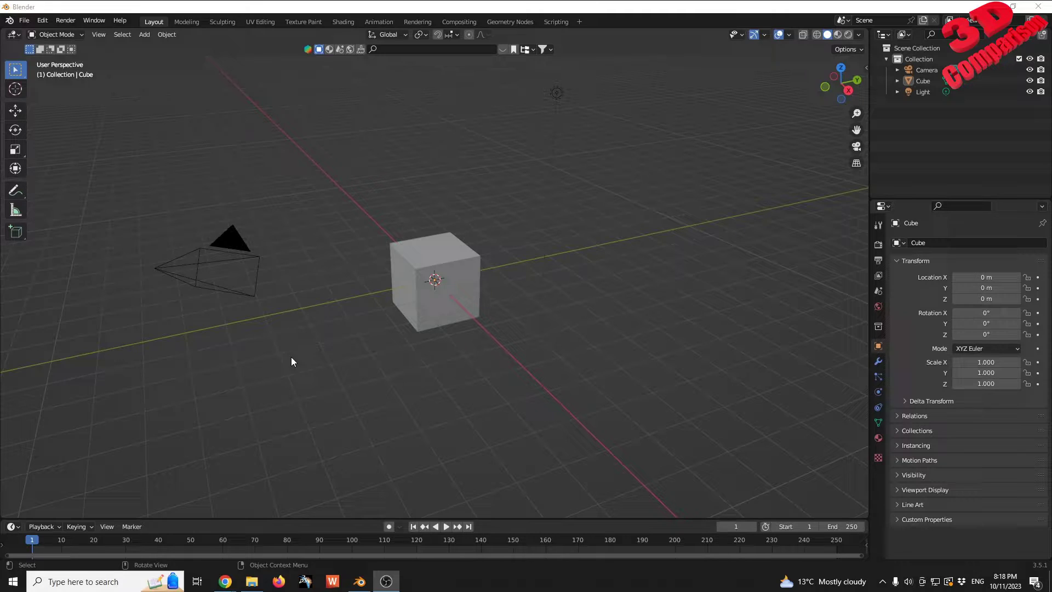
Open the L3 folder on the Desktop and select the mini_cooper model file
left_click(251, 580)
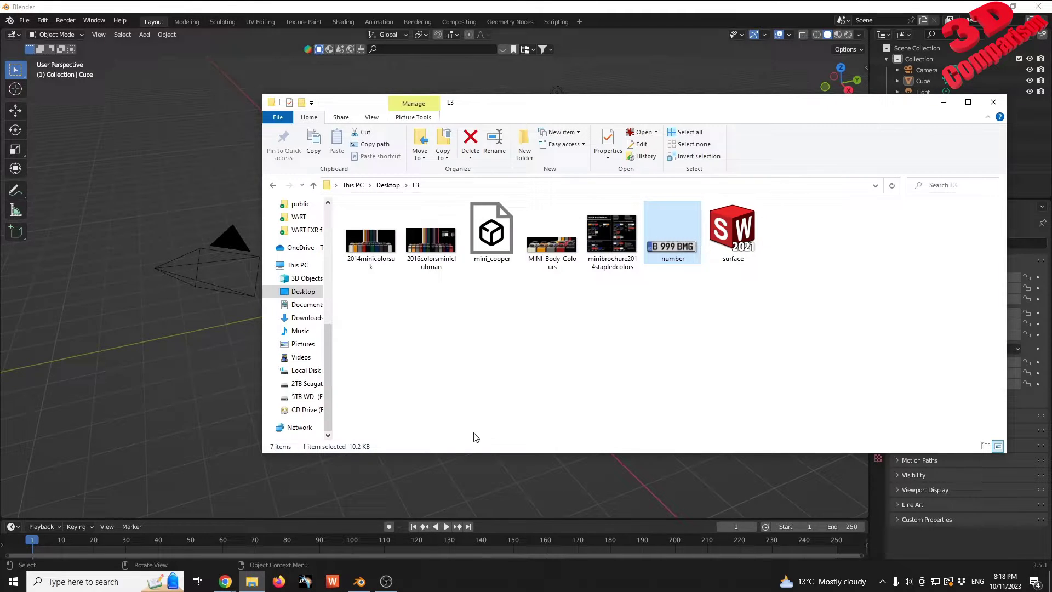
left_click(491, 233)
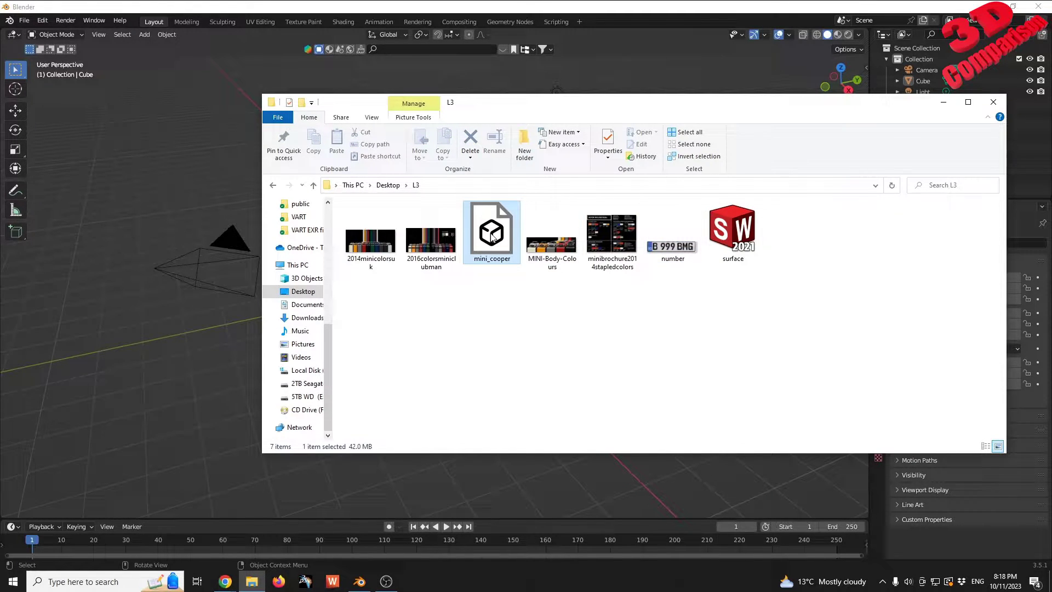
Open MINI-Body-Colours.jpg in IrfanView to view the five MINI body colours
double_click(552, 244)
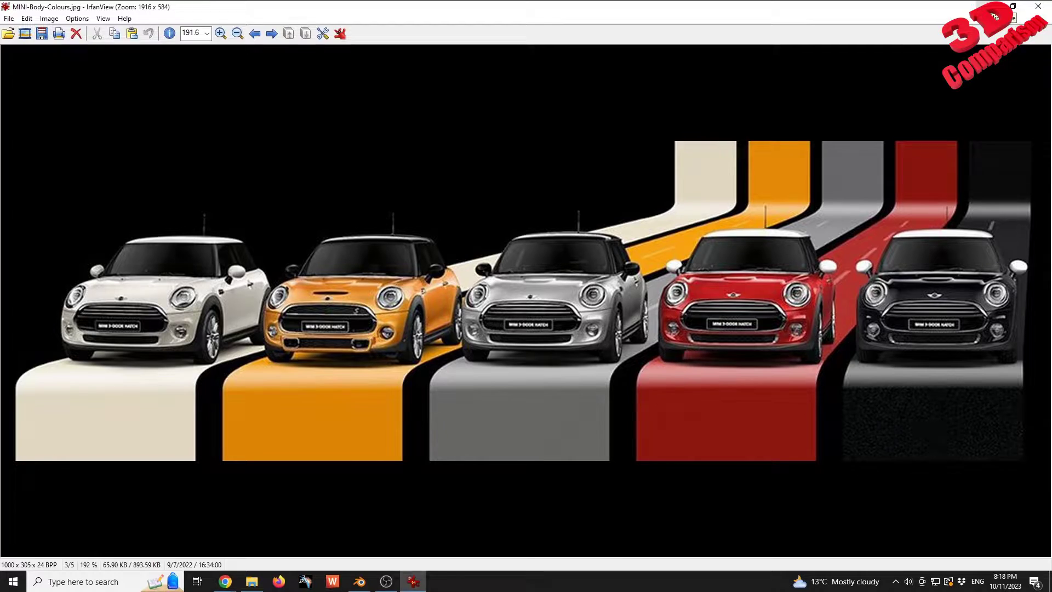
Close the image viewer and import mini_cooper.FBX from Desktop\L3 into Blender
key("Escape")
left_click(493, 237)
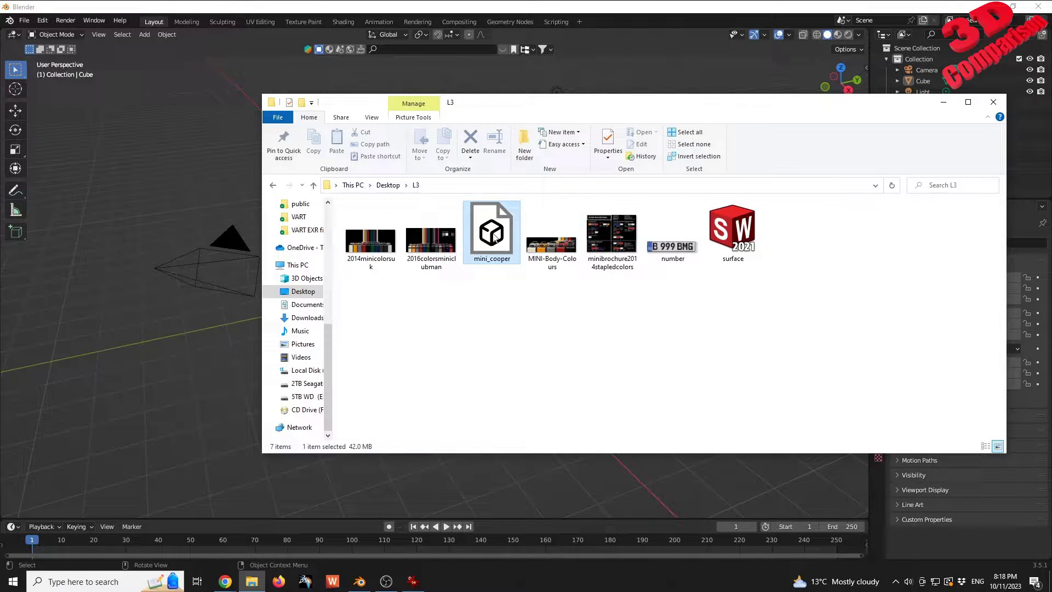
left_click(244, 350)
left_click(24, 20)
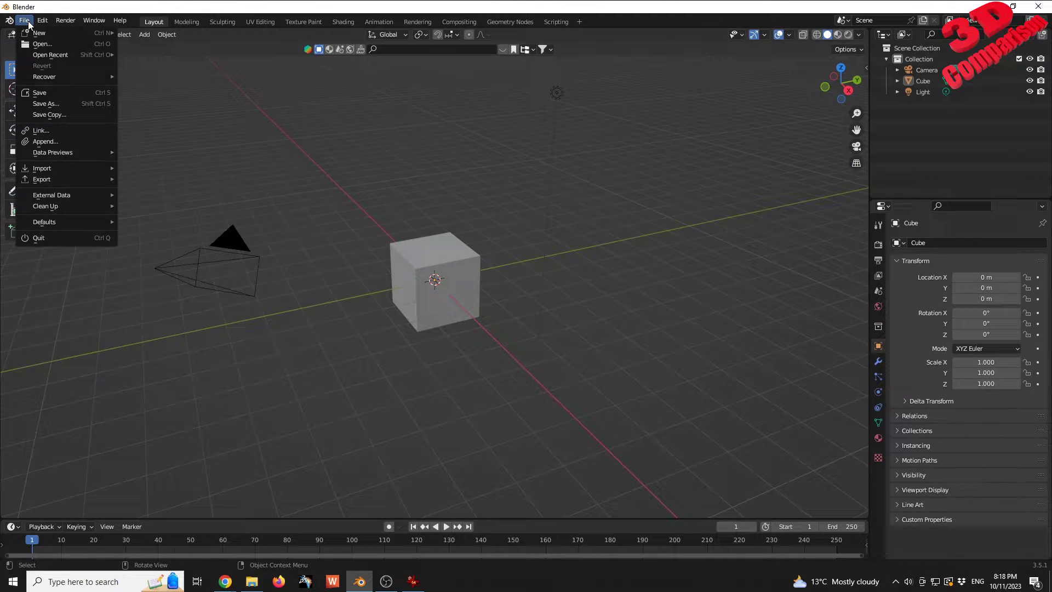
mouse_move(60, 165)
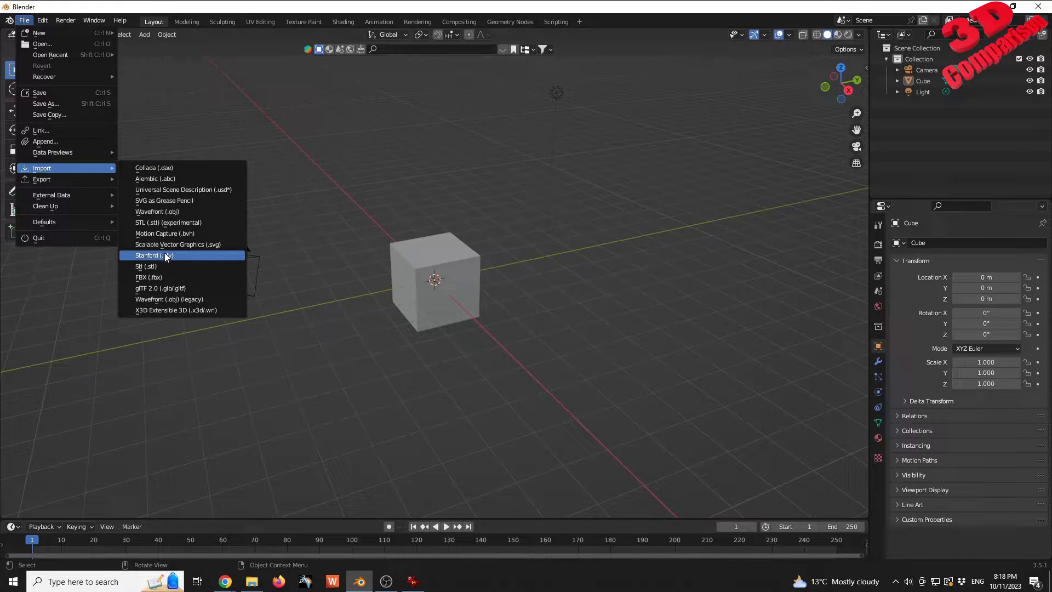
left_click(160, 275)
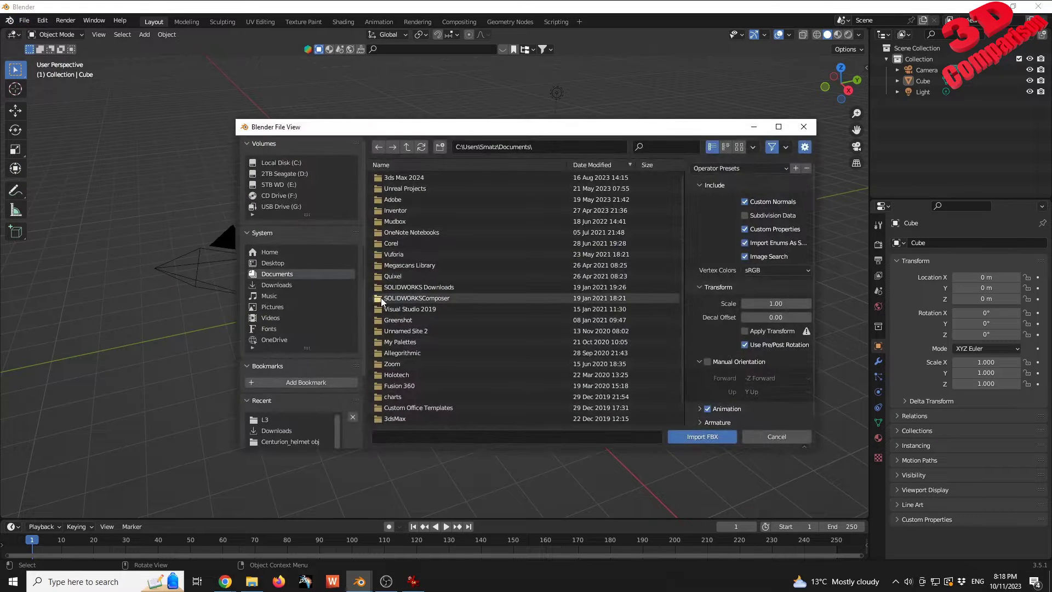
left_click(281, 262)
double_click(395, 188)
left_click(405, 176)
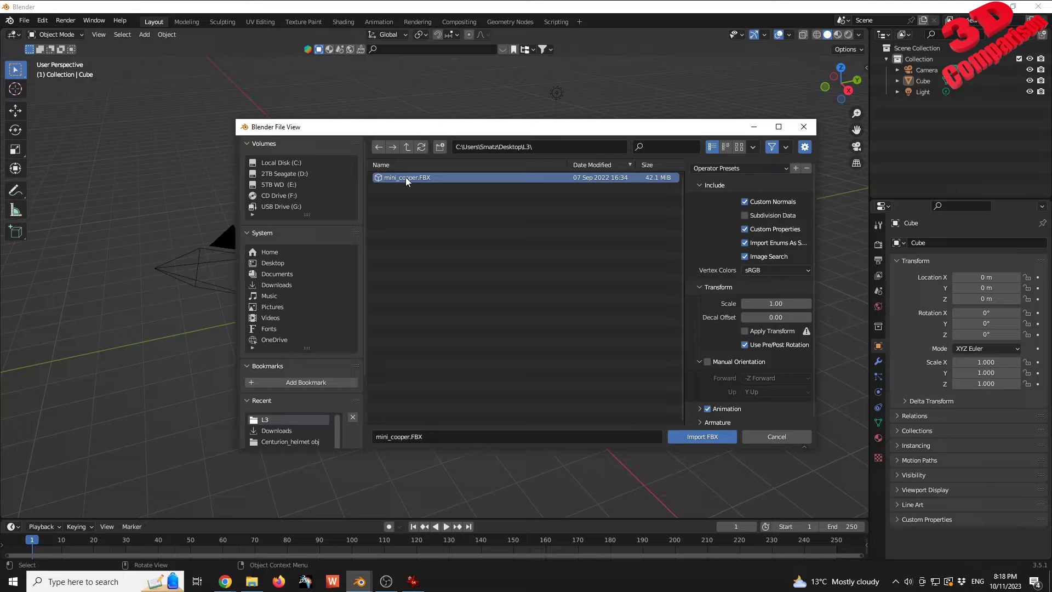
double_click(406, 178)
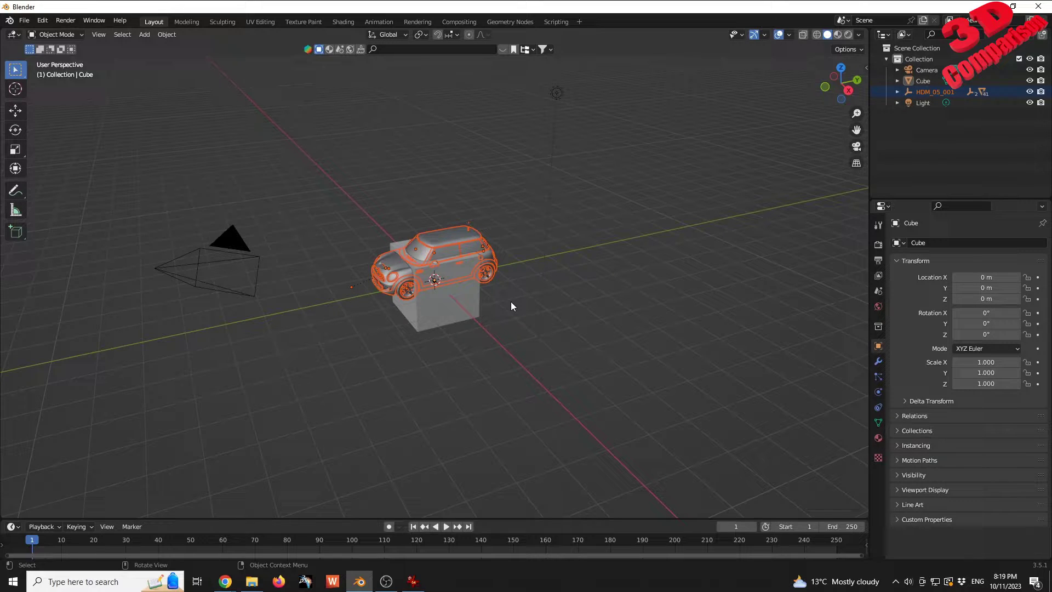
Delete the default cube and orbit the view around the car
left_click(450, 312)
key("Delete")
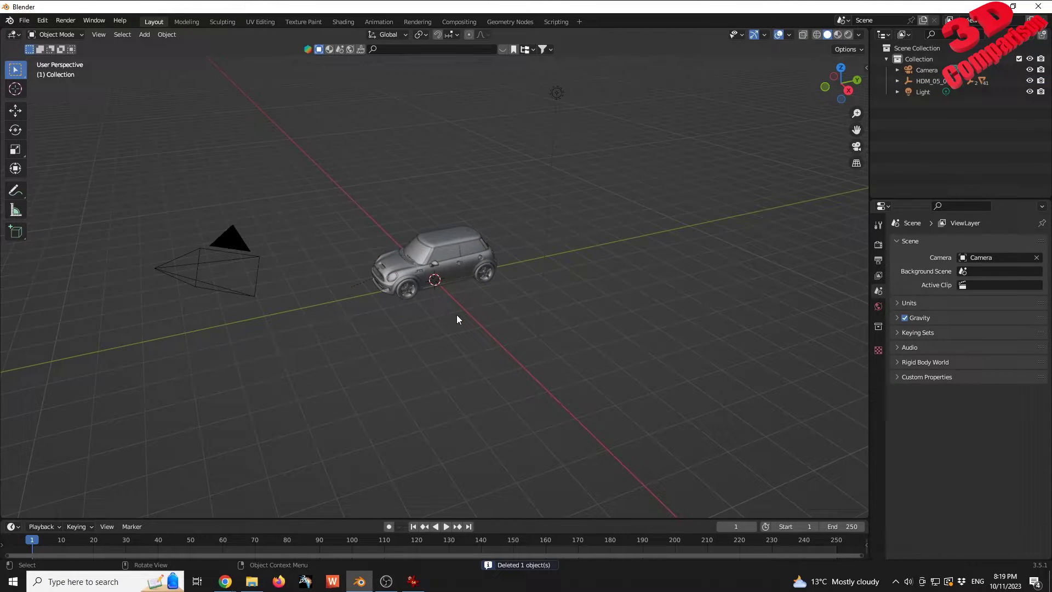
middle_click_drag(443, 291, 478, 280)
scroll(462, 264, "up", 5)
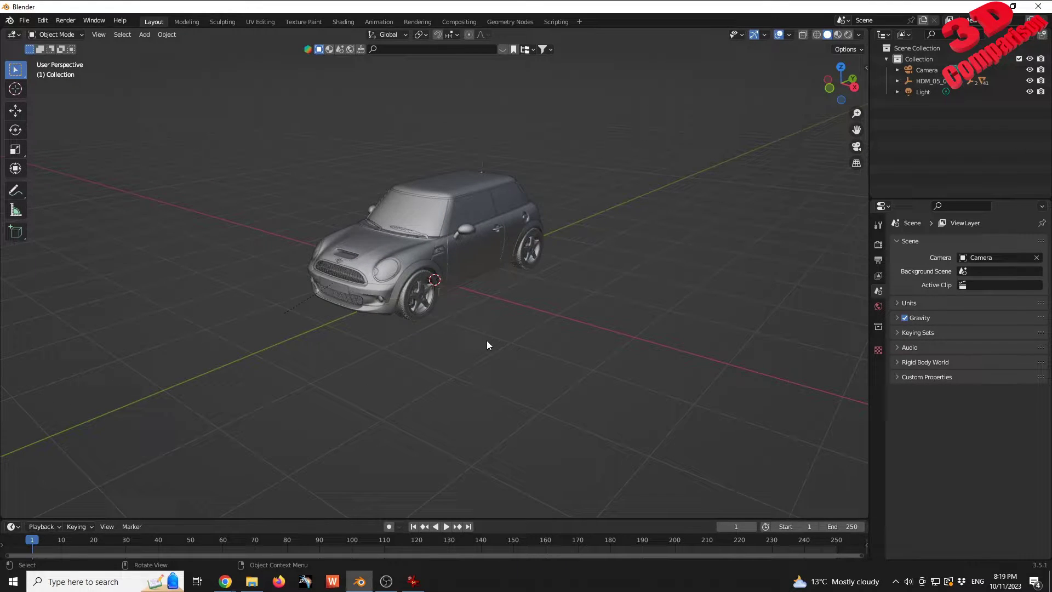
Add a plane mesh under the car and check its 2 m dimensions
key("shift+a")
mouse_move(486, 341)
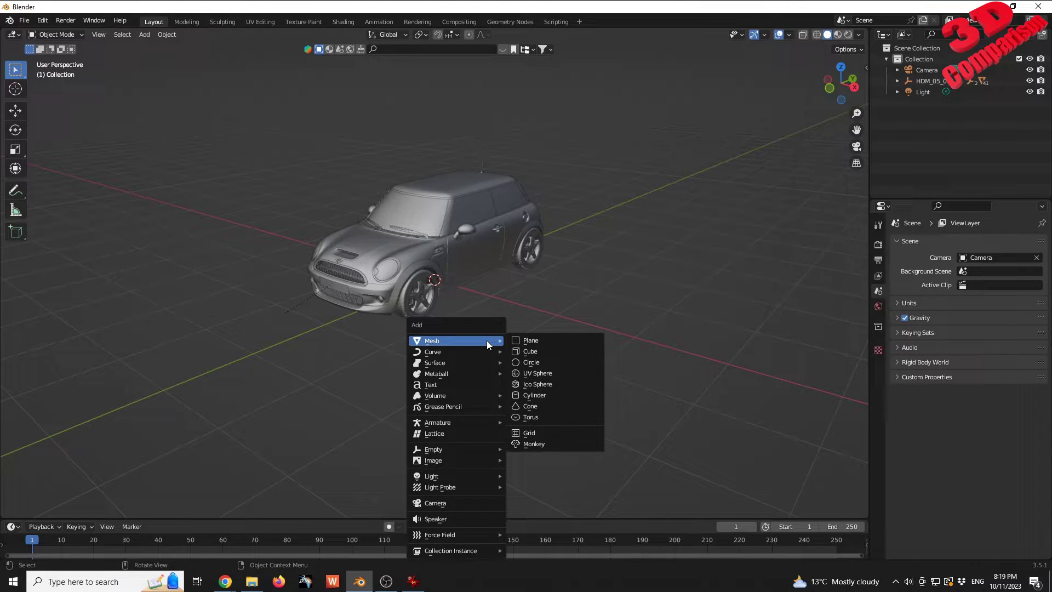
left_click(532, 342)
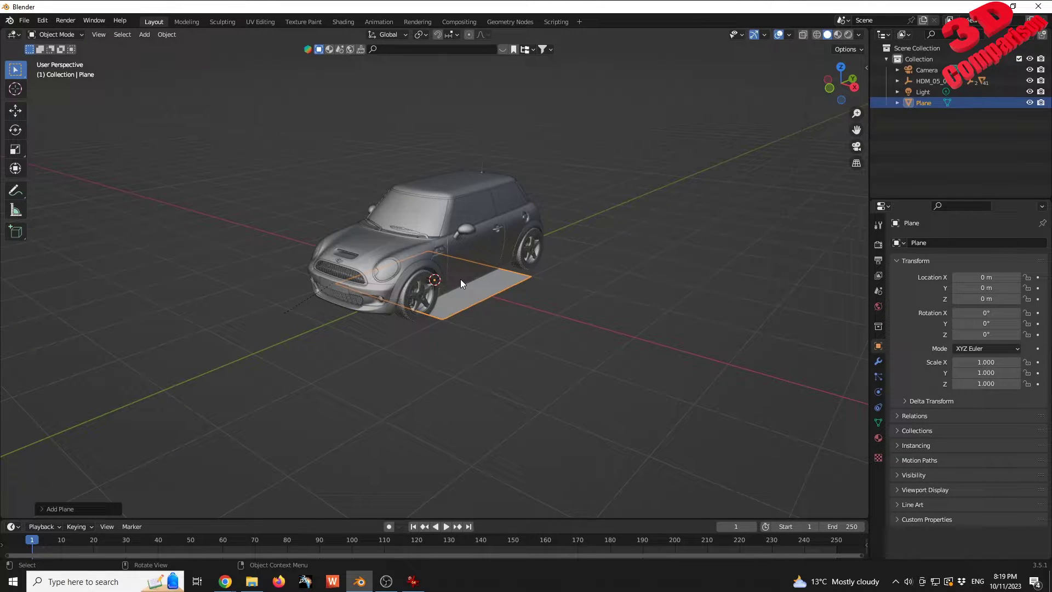
key("n")
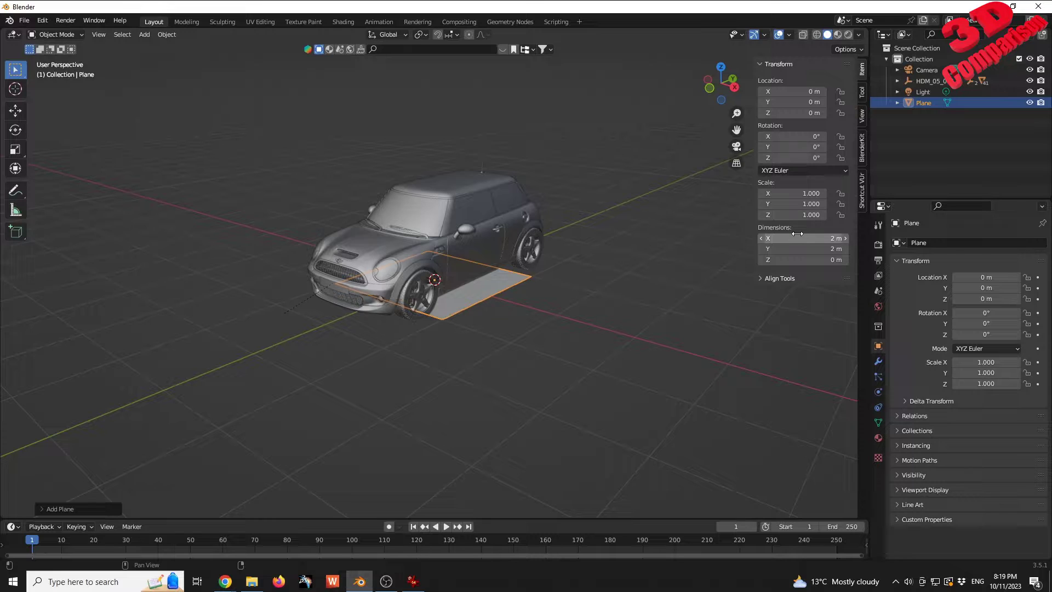
left_click(863, 96)
left_click(861, 67)
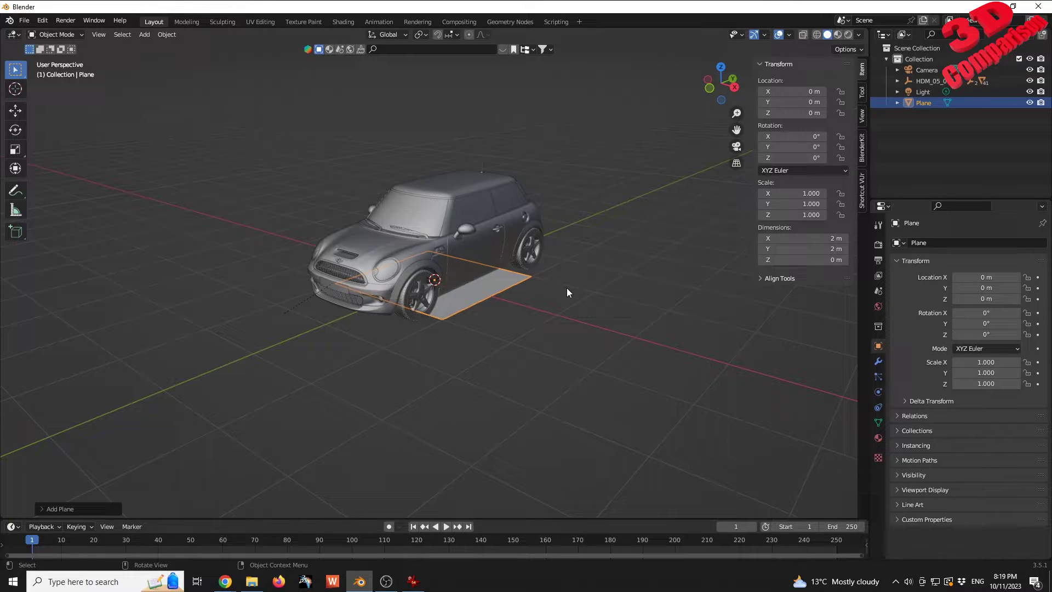
key("n")
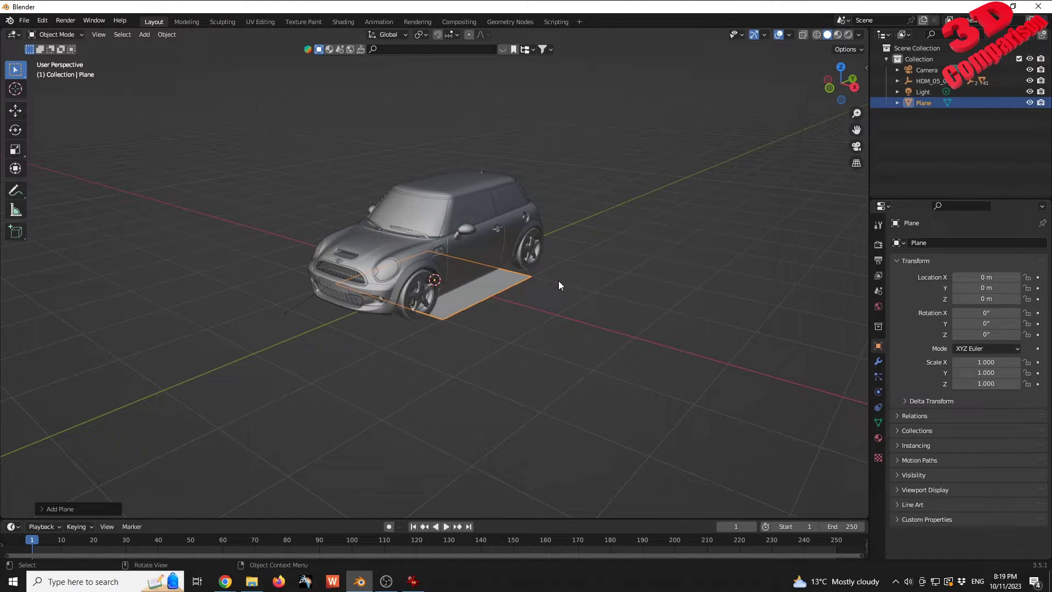
Scale the plane by 10 along the Y axis
key("s")
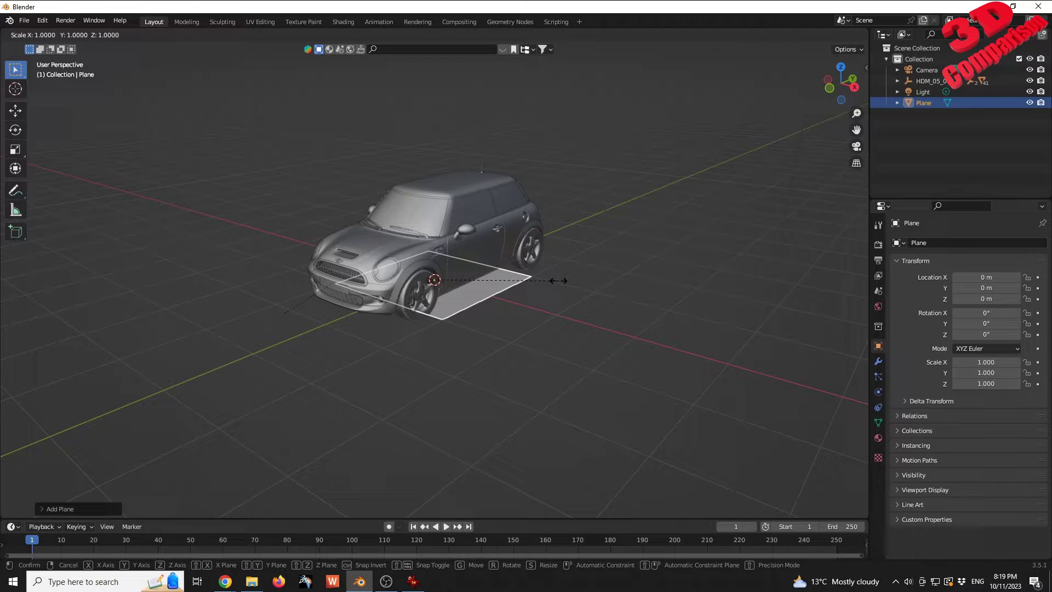
key("y")
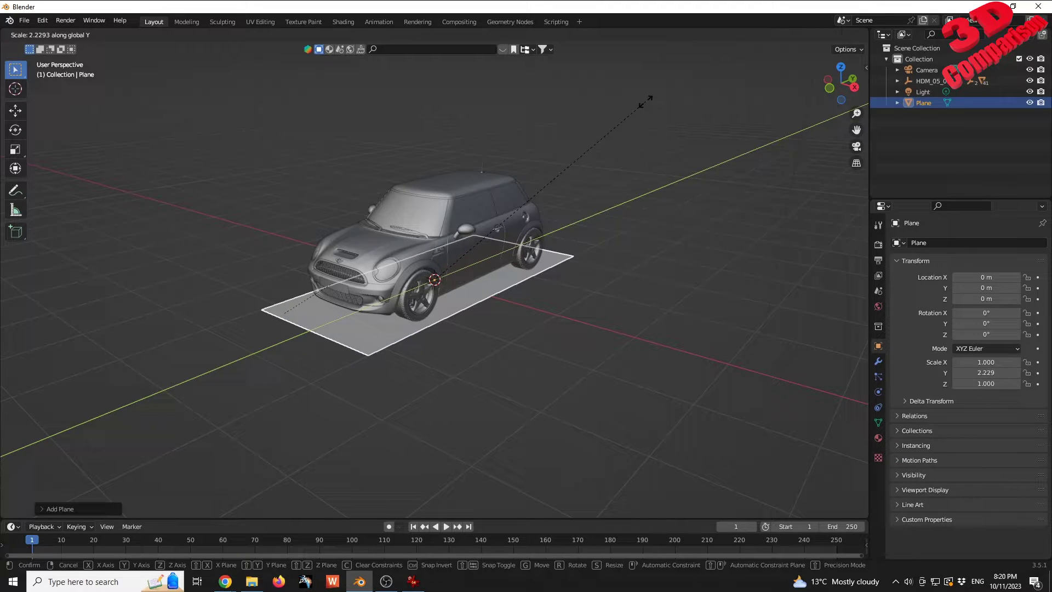
type("10")
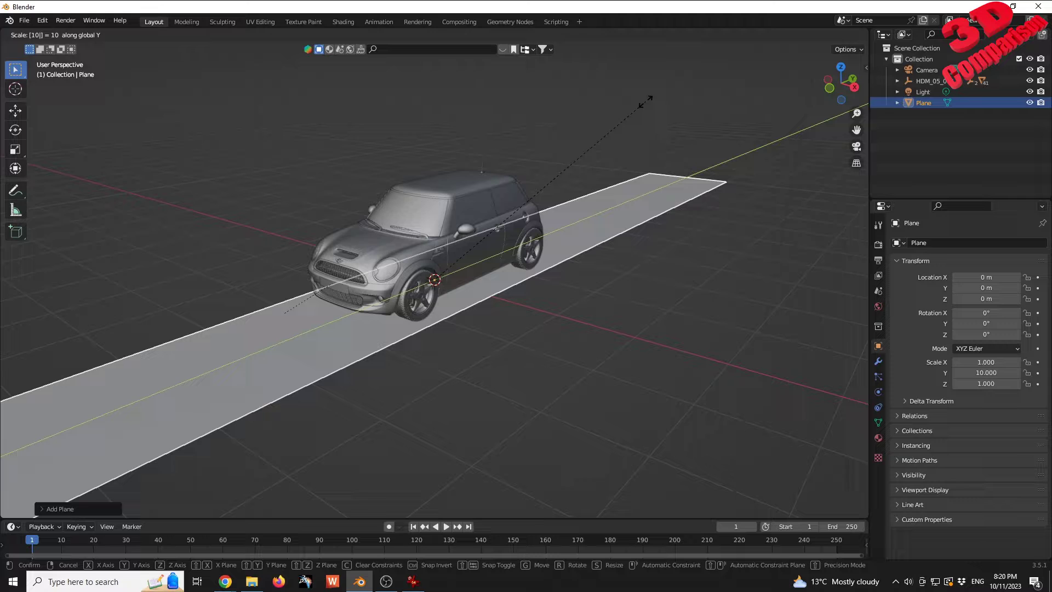
key("Return")
Zoom out and orbit to see the whole strip, briefly checking the MINI reference image
scroll(602, 219, "down", 5)
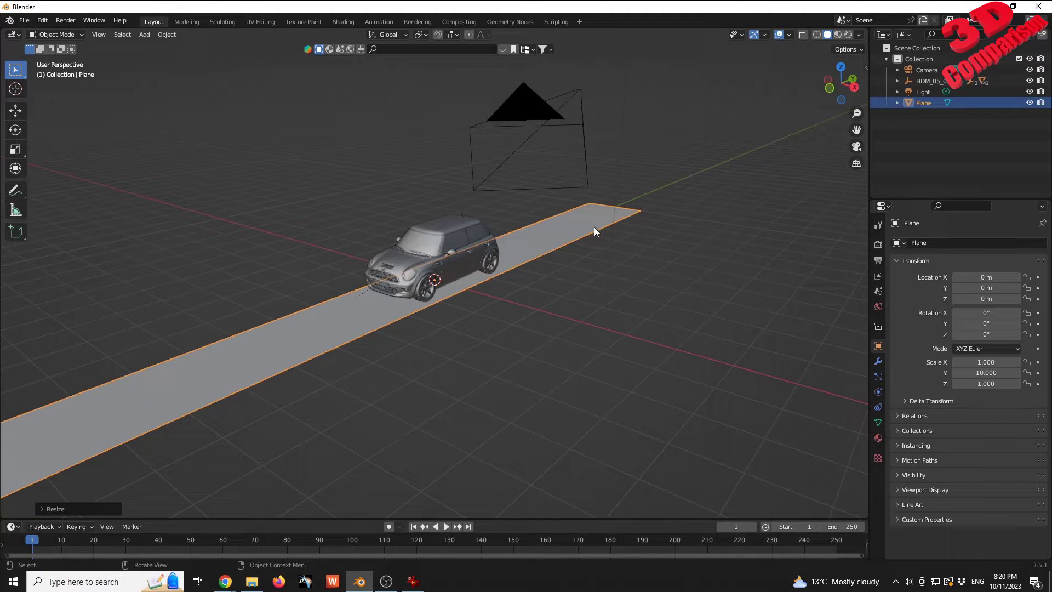
mouse_move(479, 323)
middle_mouse_down()
mouse_move(465, 287)
mouse_move(441, 300)
mouse_move(461, 308)
mouse_move(459, 319)
middle_mouse_up()
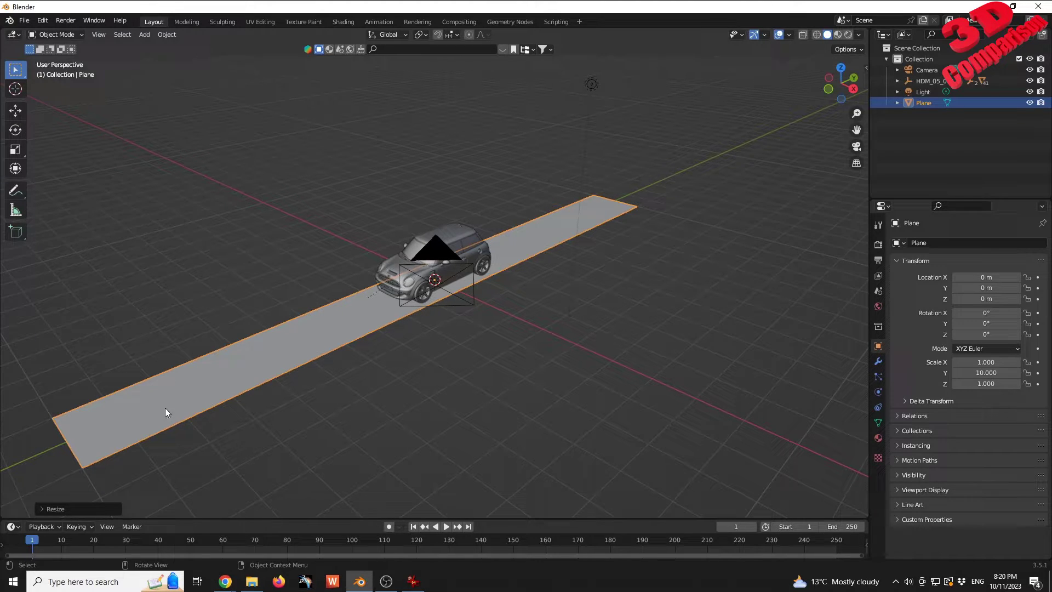
left_click(414, 581)
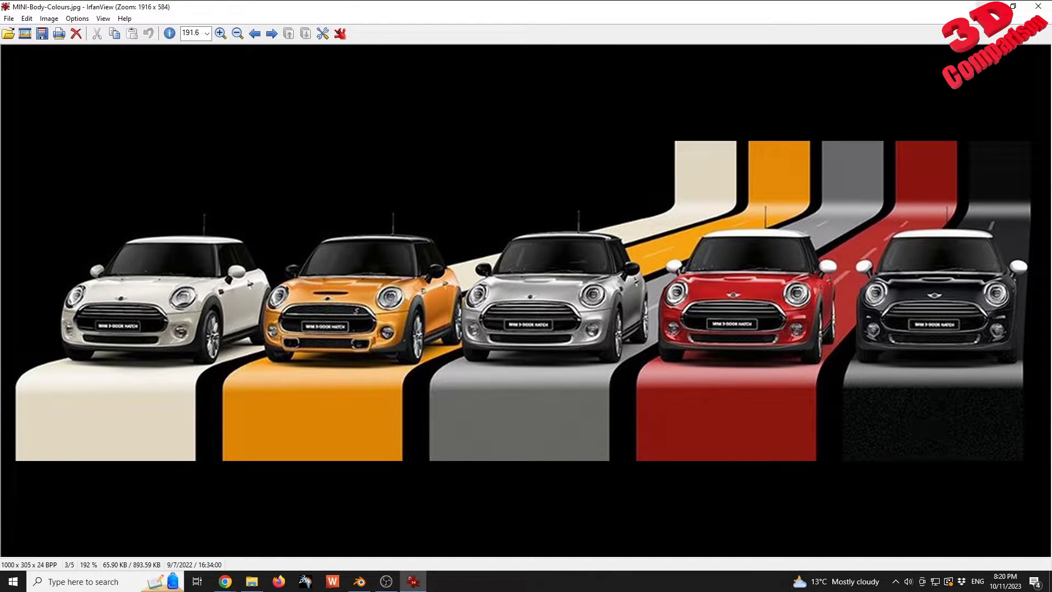
key("alt+Tab")
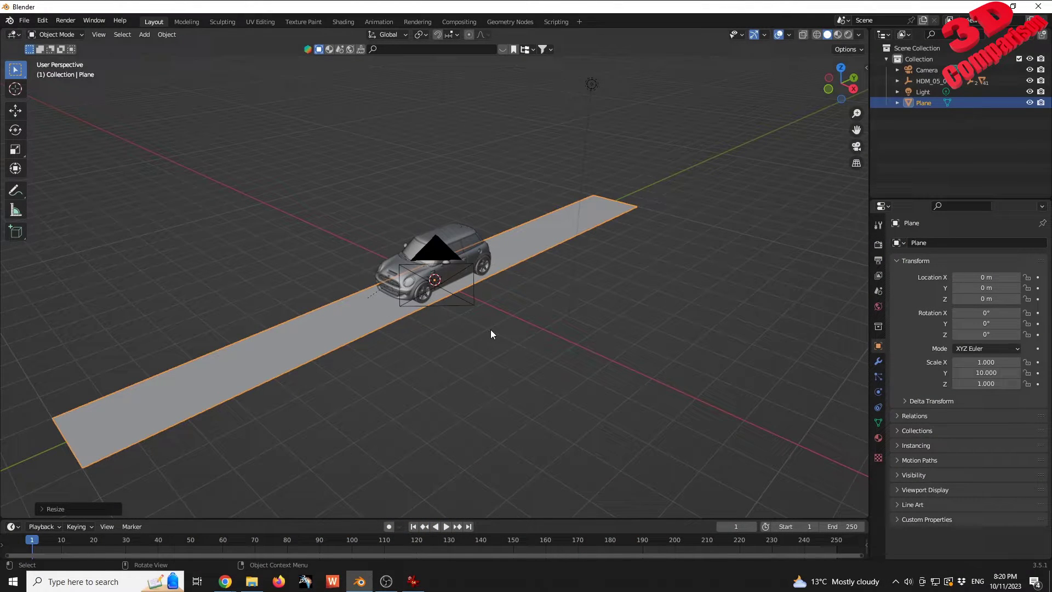
Move the plane 7 m along Y, then reselect it
key("g")
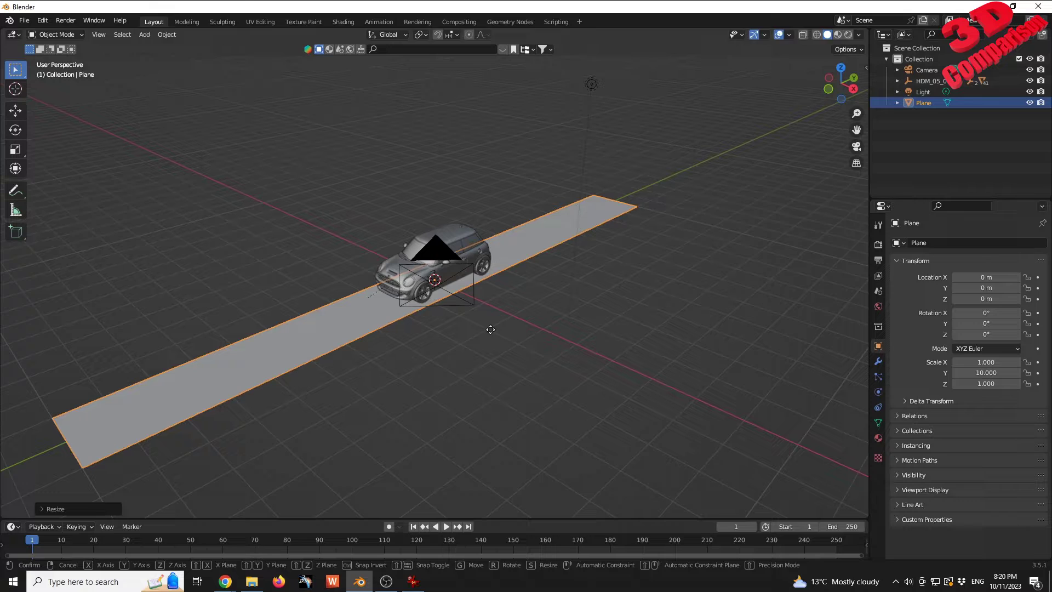
key("y")
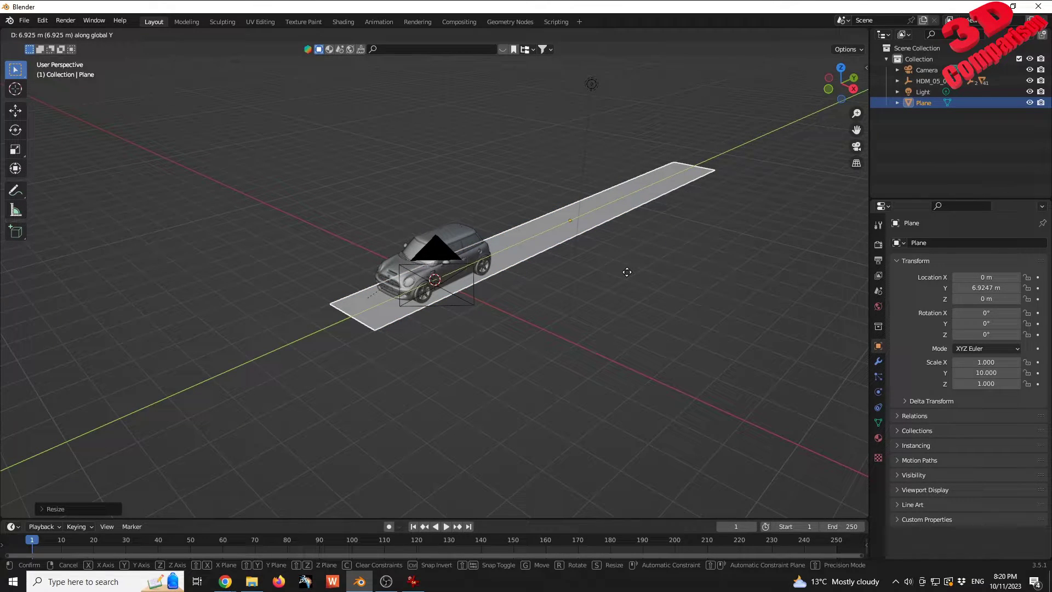
type("7")
key("Return")
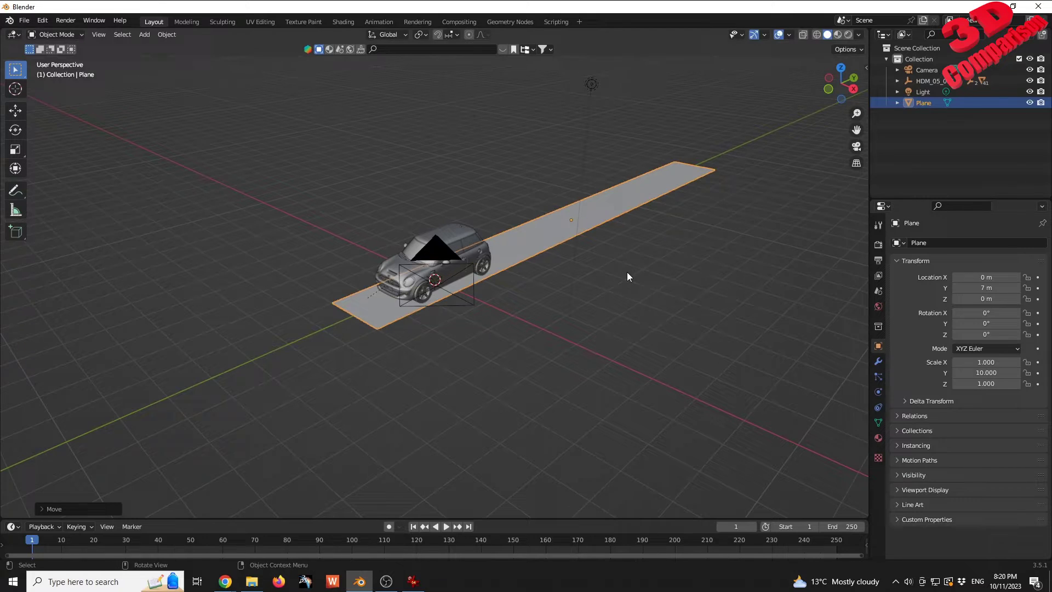
left_click(416, 398)
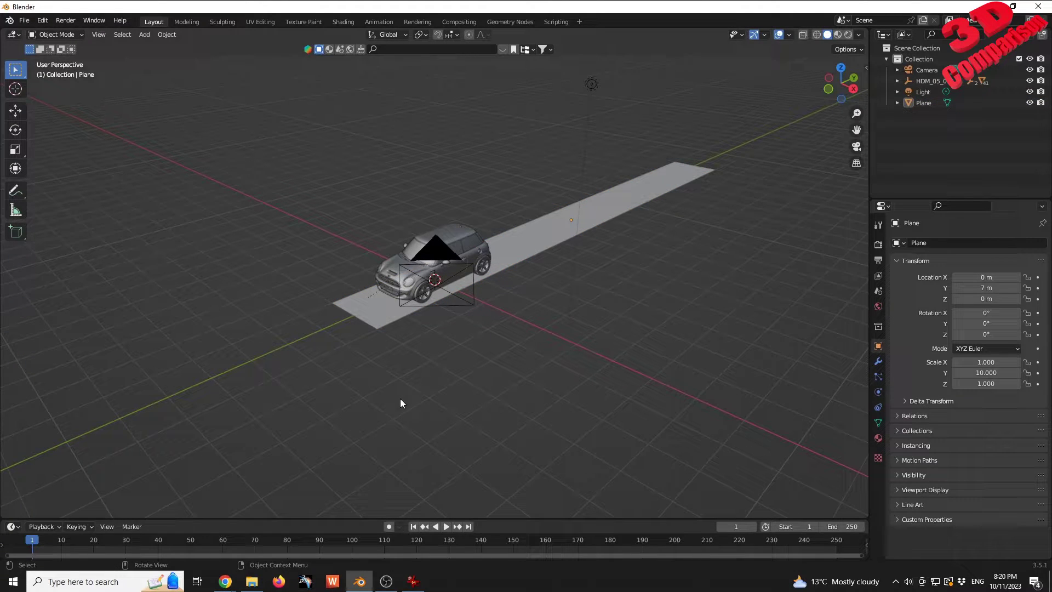
left_click(383, 307)
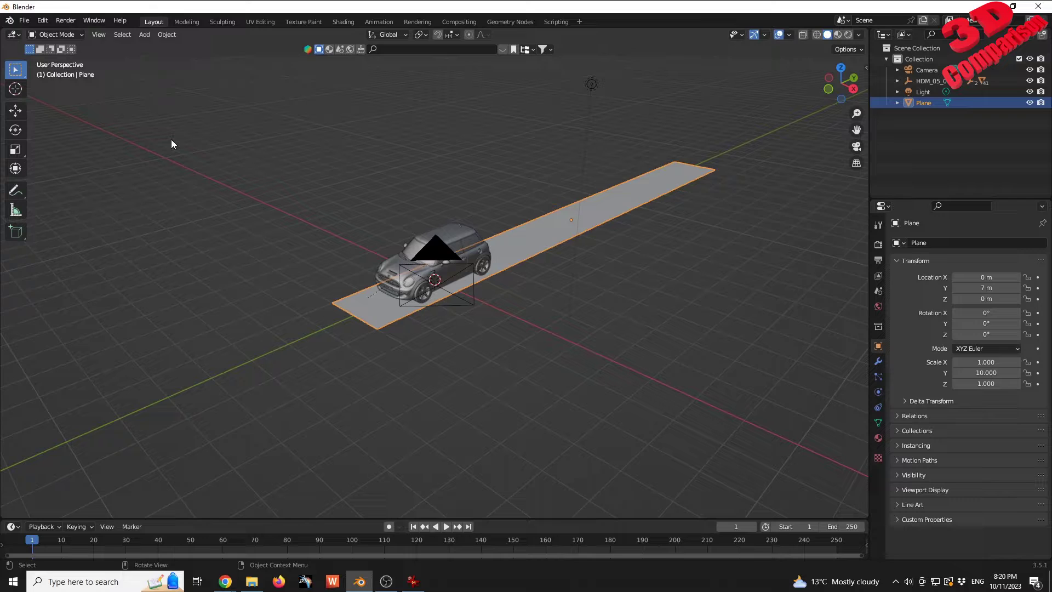
In edge select mode, extrude the plane's near end edge downward along Z into a wall
key("Tab")
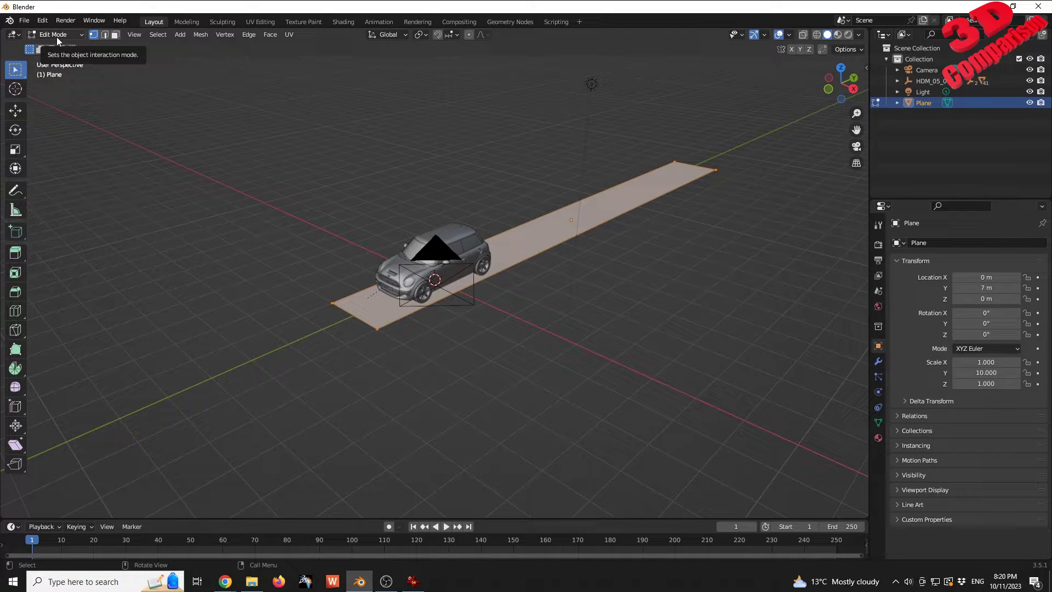
left_click(104, 34)
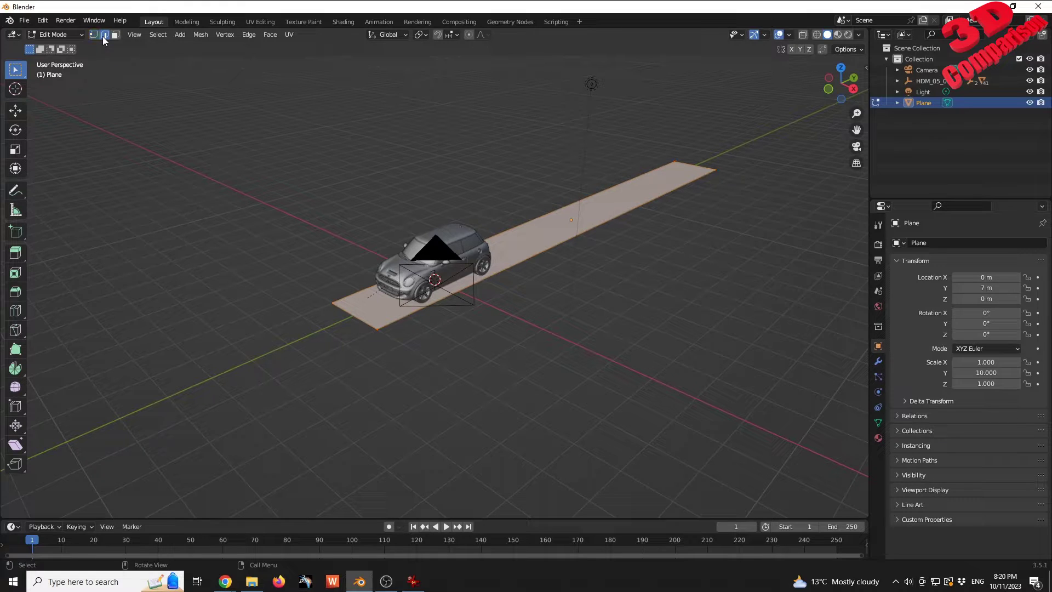
left_click(356, 318)
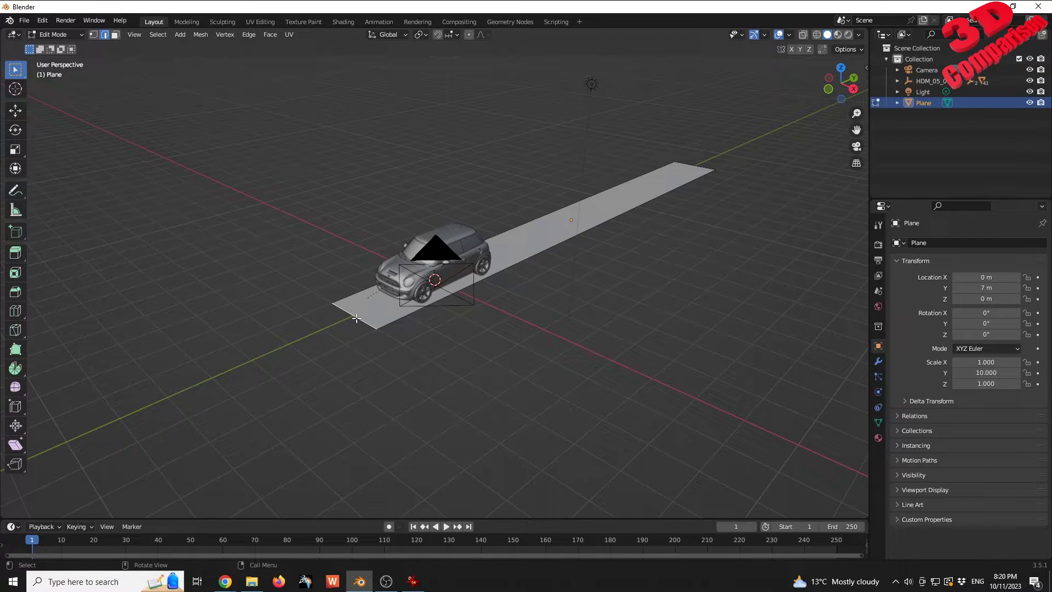
key("e")
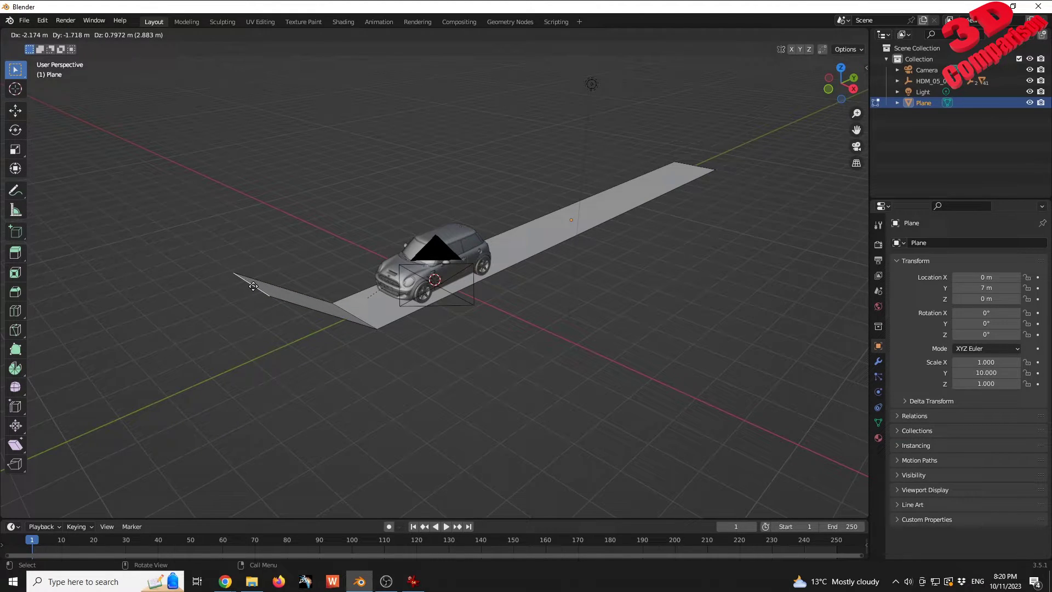
key("z")
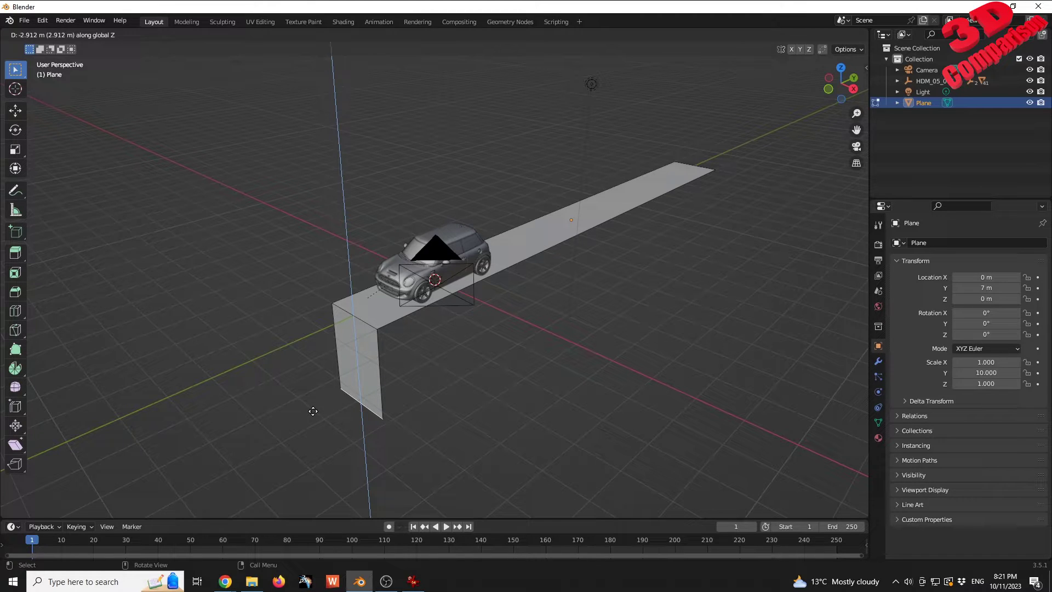
left_click(313, 410)
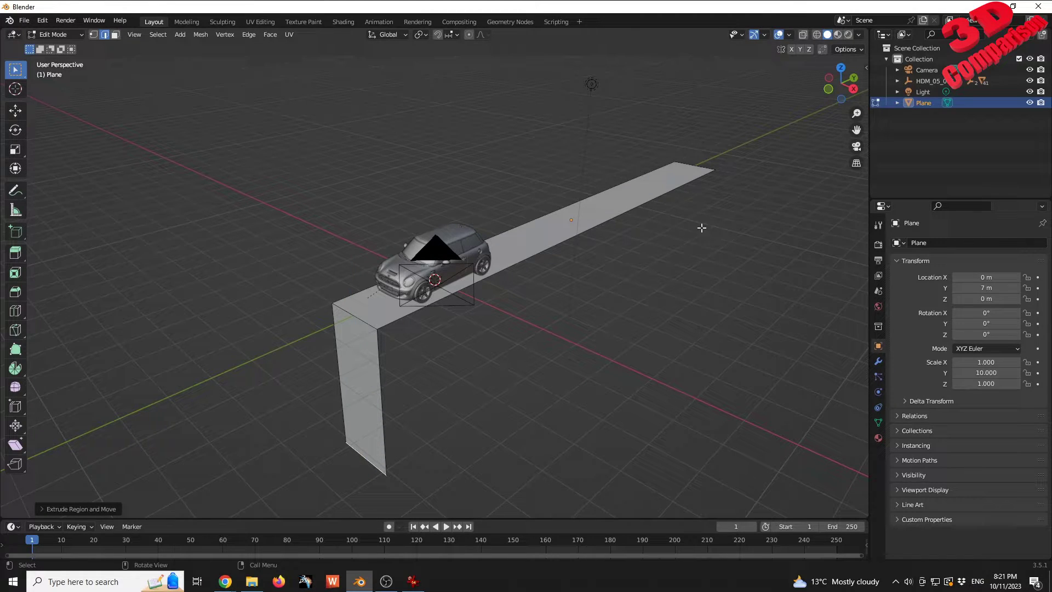
Extrude the far end edge 5 m up along Z into a second wall
left_click(700, 167)
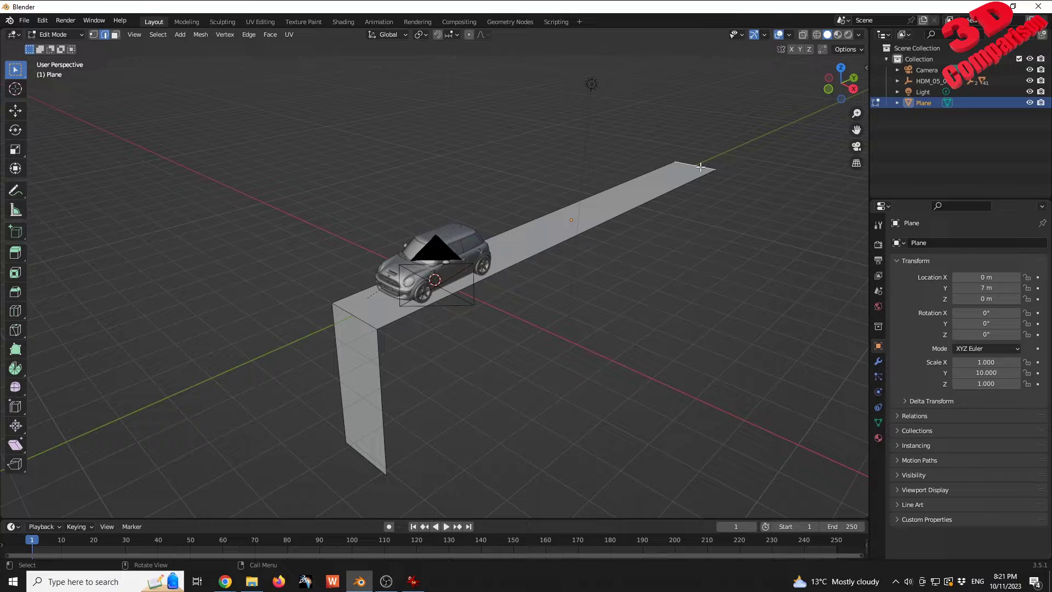
key("e")
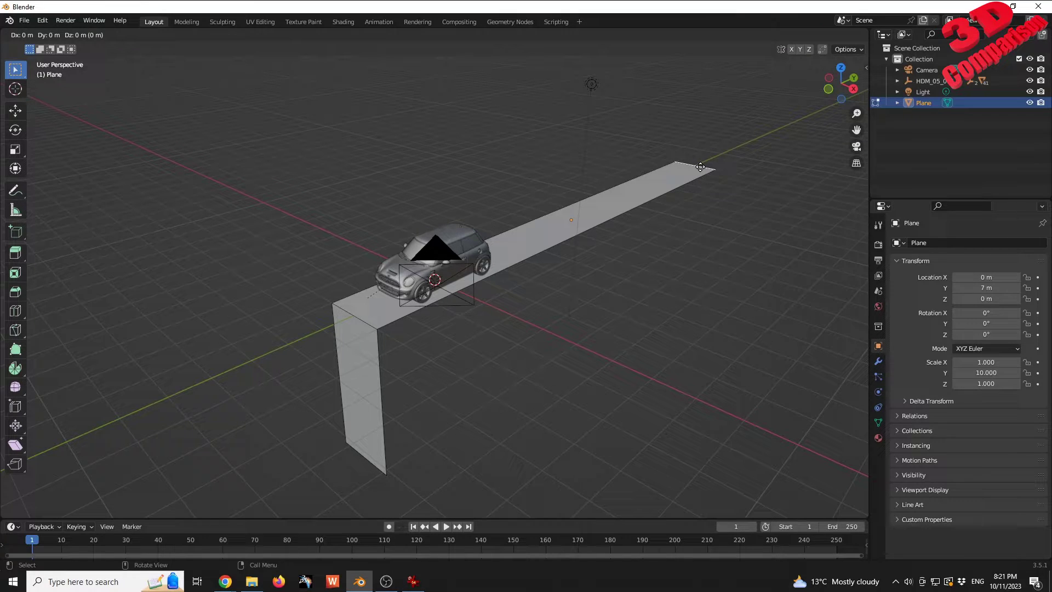
key("z")
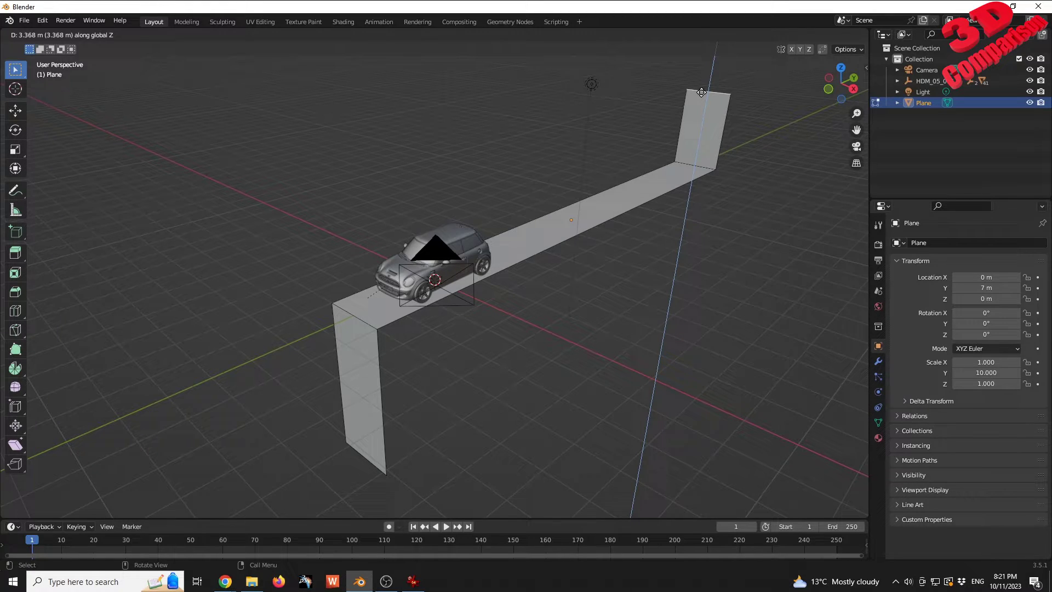
type("5")
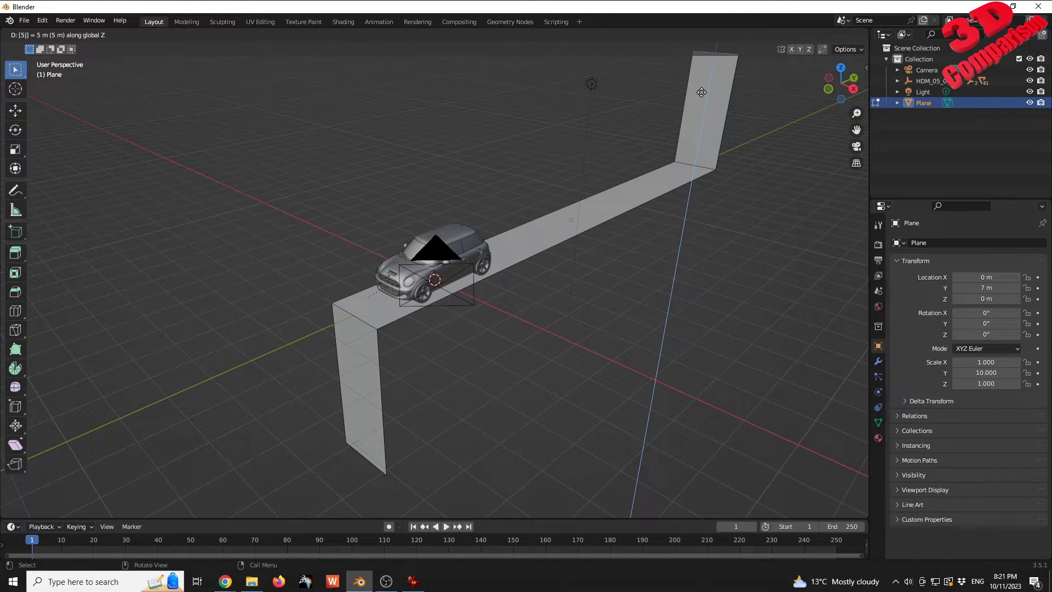
key("Return")
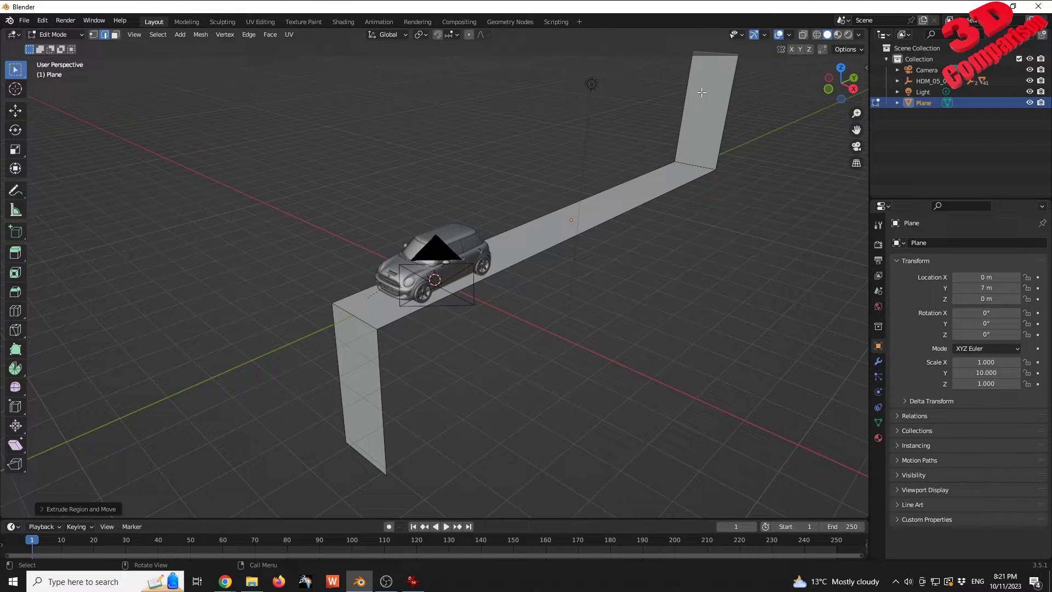
middle_click_drag(686, 176, 643, 242)
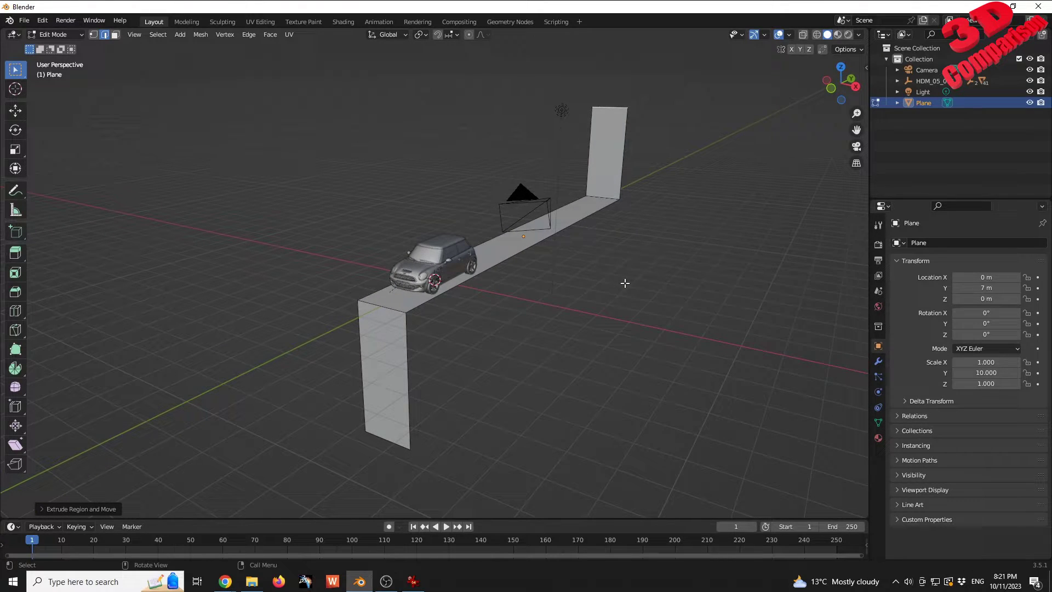
left_click(413, 581)
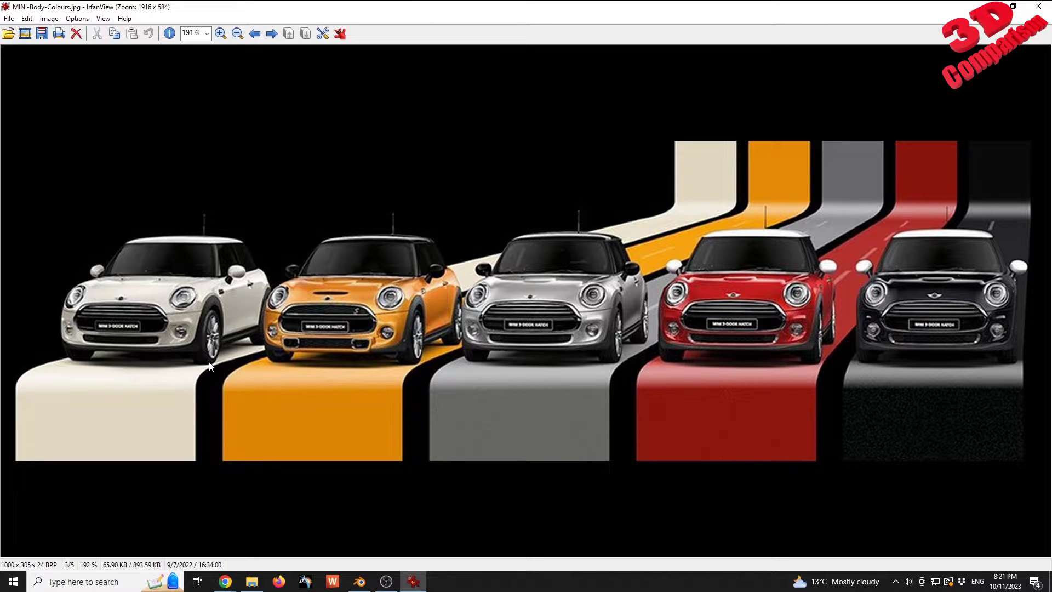
Bevel the edge where the strip meets the near wall, about 0.18 m wide with 11 segments
left_click(357, 579)
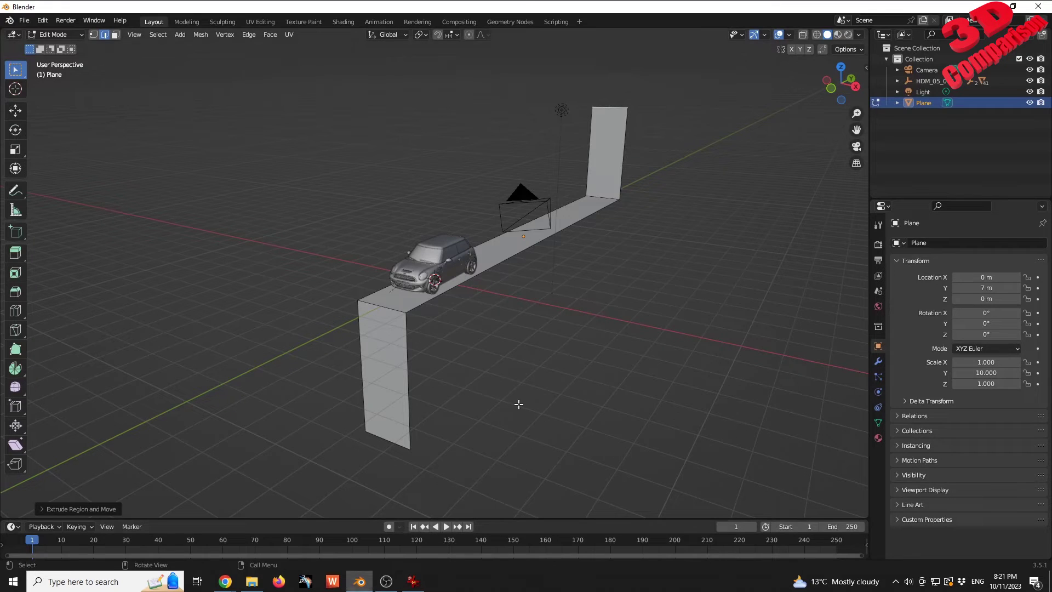
left_click(507, 364)
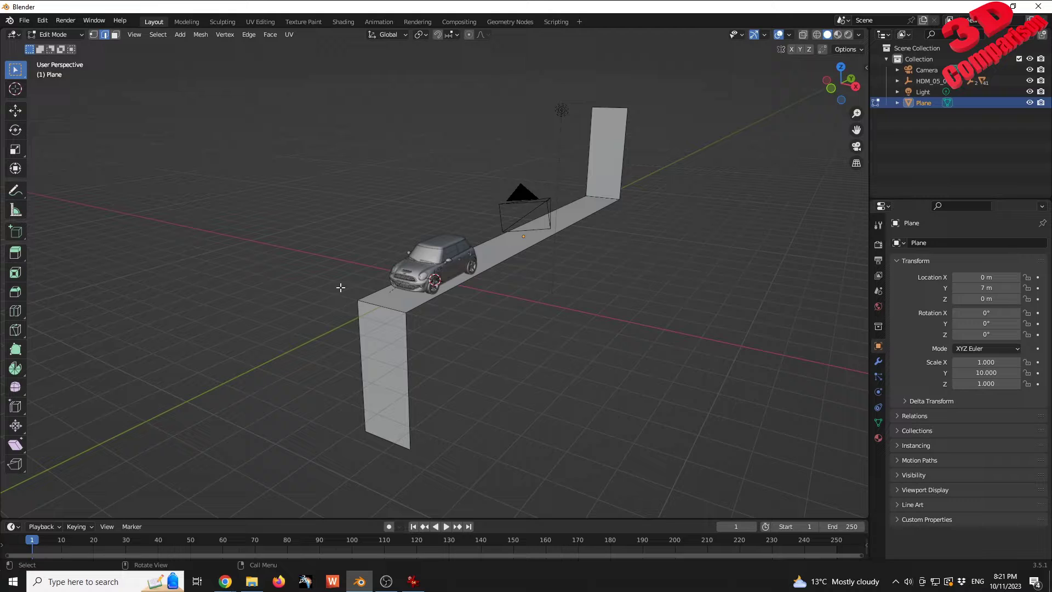
scroll(411, 304, "up", 2)
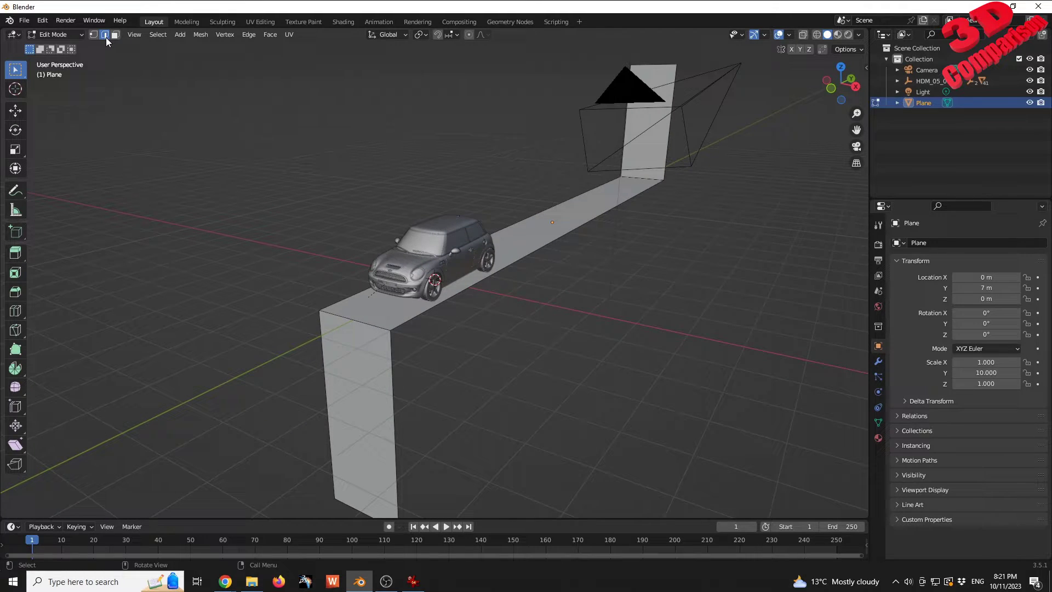
left_click(386, 327)
key("ctrl+b")
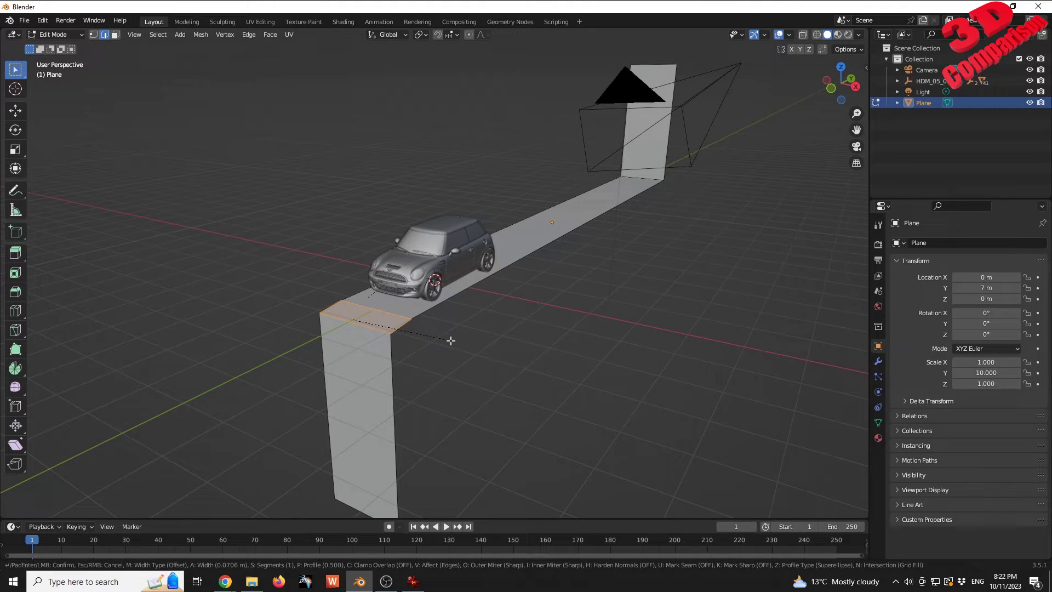
scroll(450, 340, "up", 1)
scroll(450, 340, "up", 6)
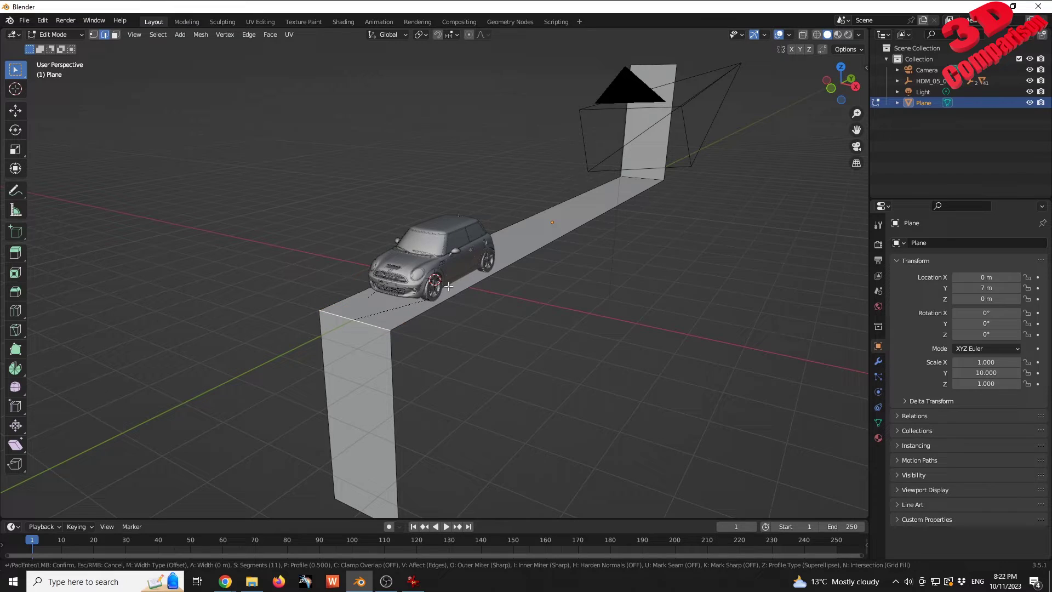
Cancel the bevel, return to Object Mode and apply the plane's scale to read 1.000 at 2 × 20 × 10 m
right_click(474, 272)
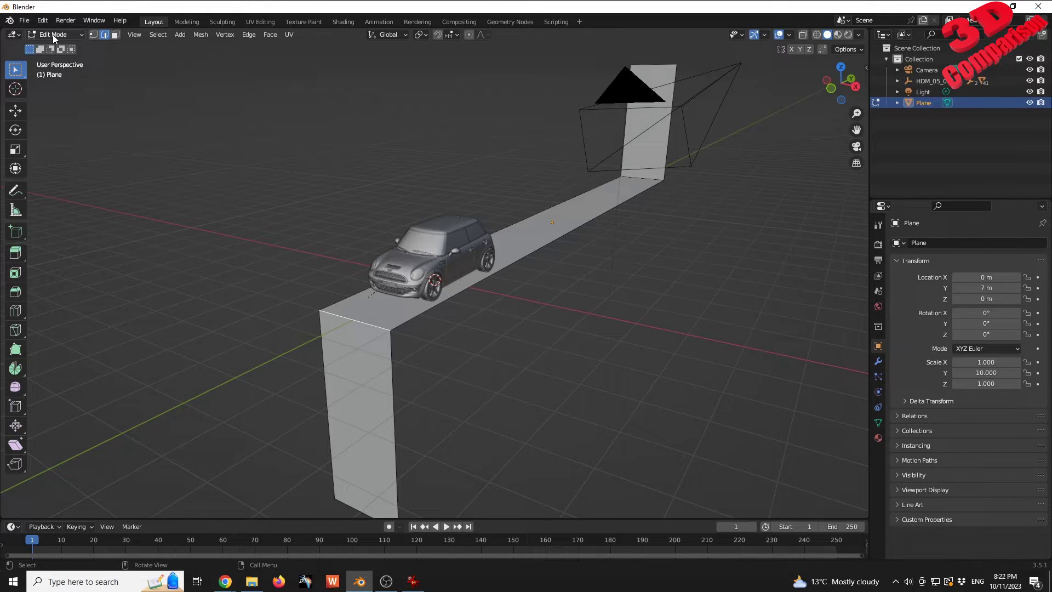
key("Tab")
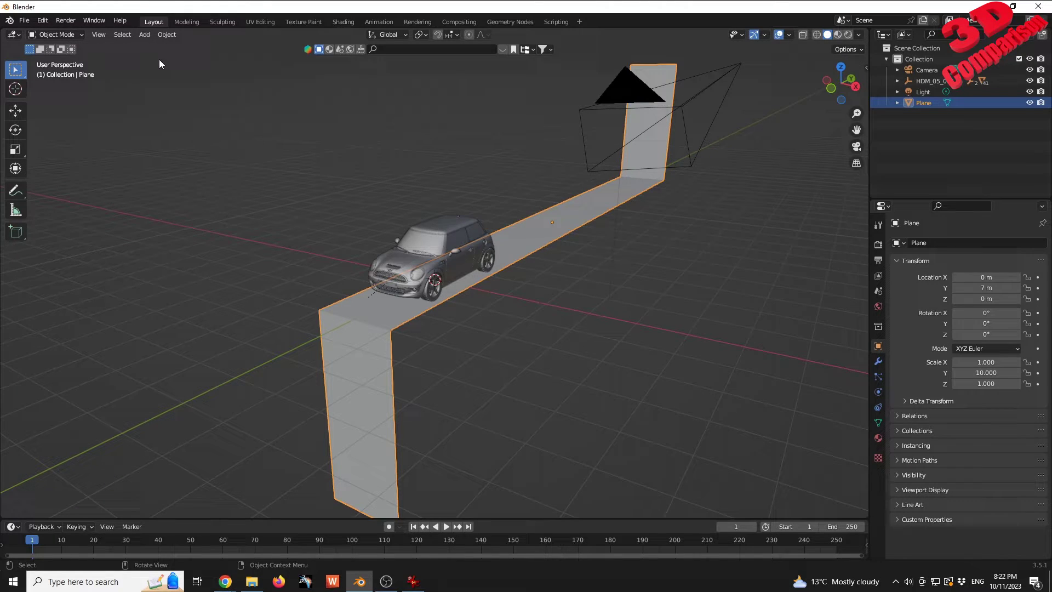
left_click(166, 34)
mouse_move(221, 91)
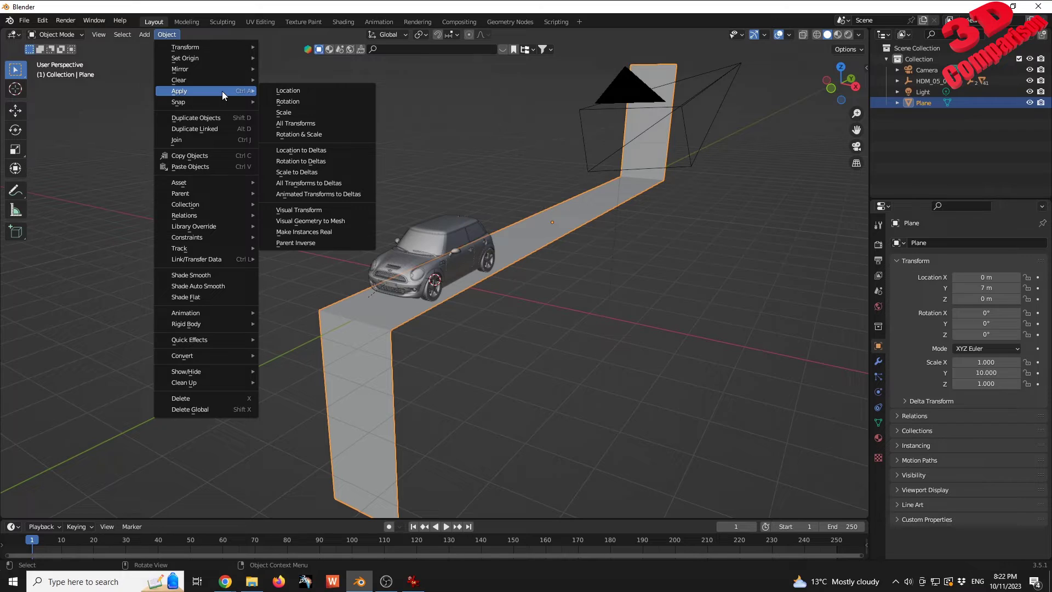
left_click(317, 112)
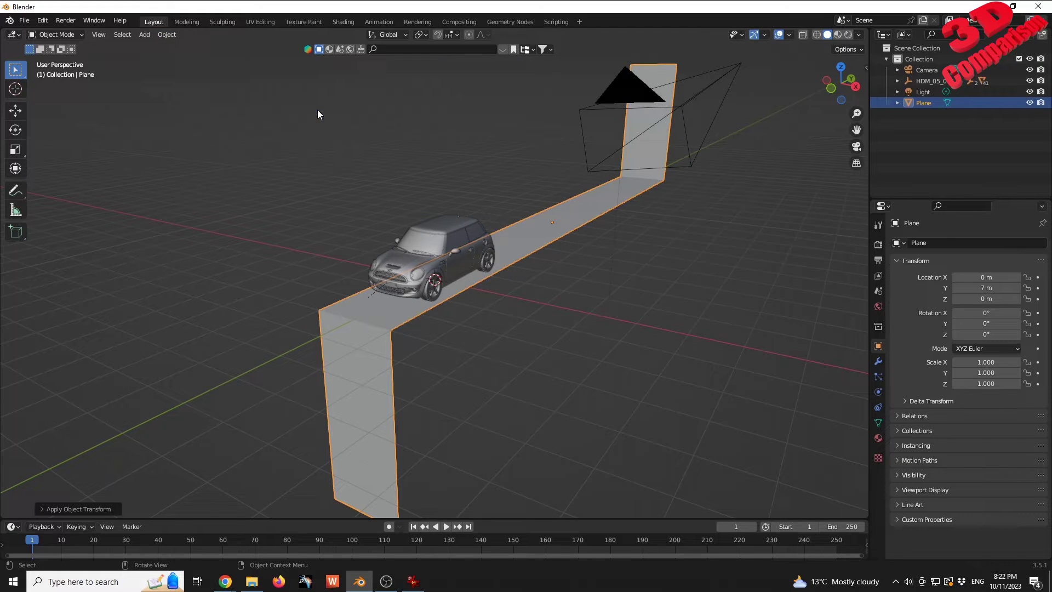
key("n")
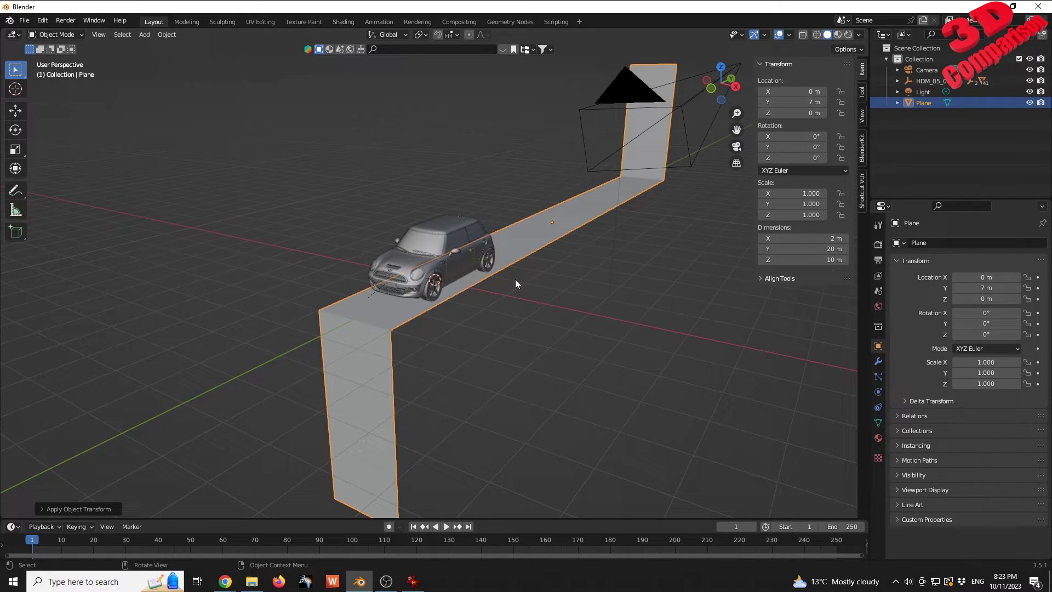
Bevel the front bend edge 0.2 m wide with 10 segments, then return to Object Mode
key("n")
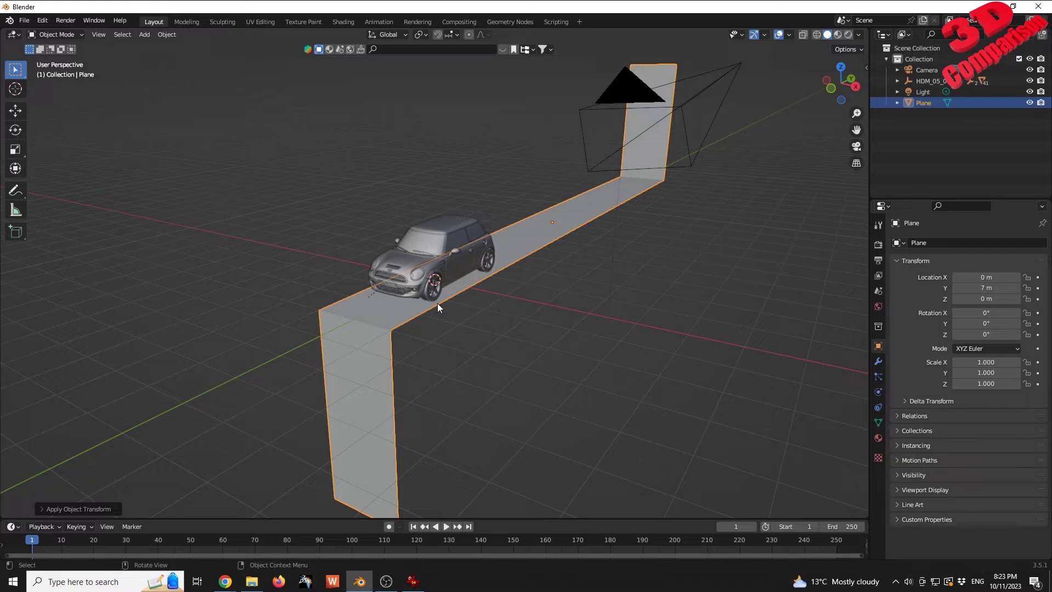
key("Tab")
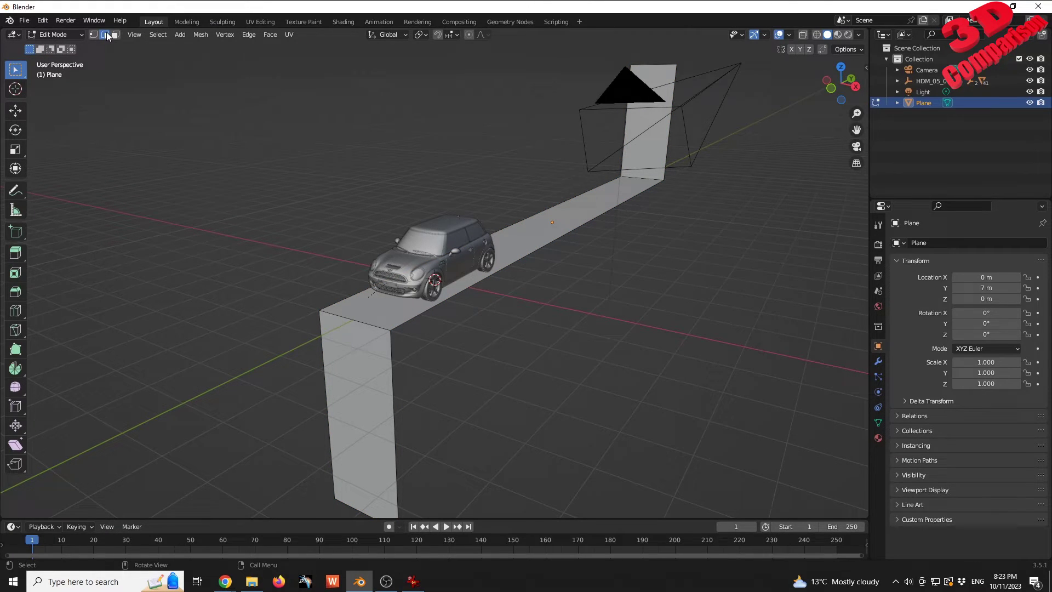
left_click(369, 324)
key("ctrl+b")
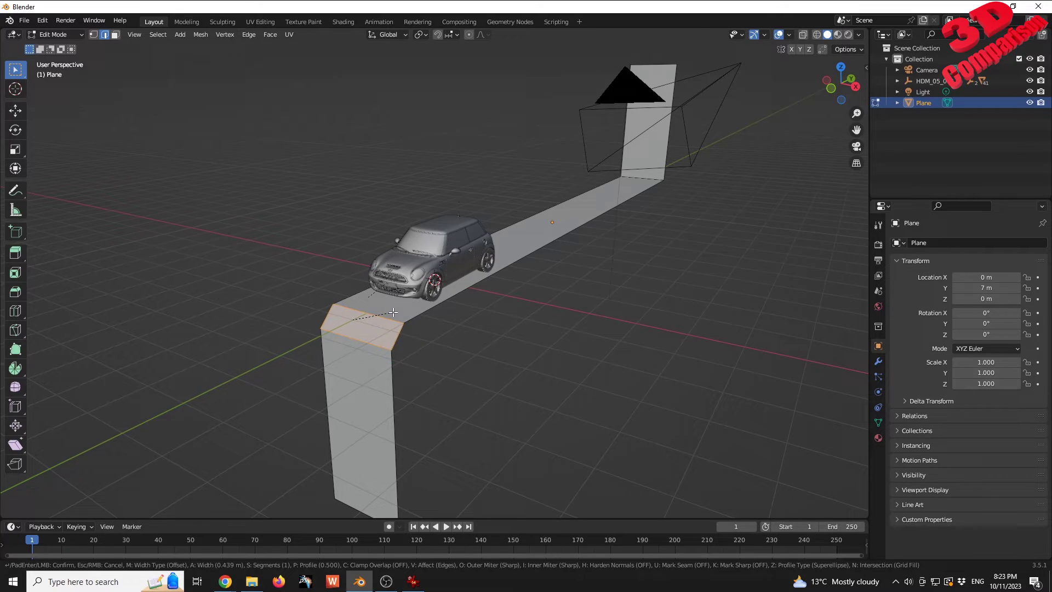
scroll(390, 312, "up", 3)
scroll(398, 313, "up", 1)
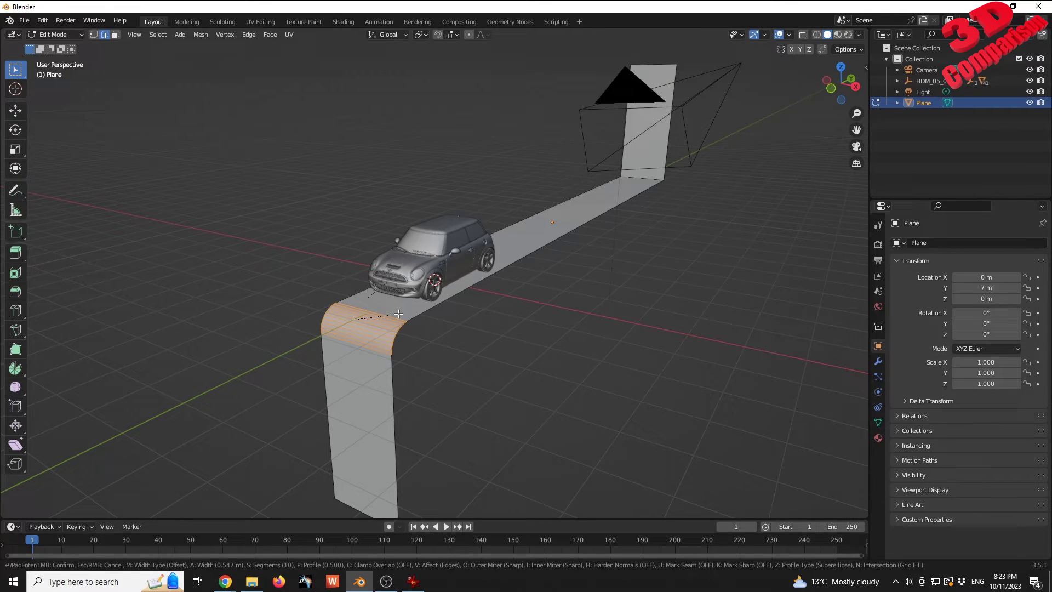
type("0.2")
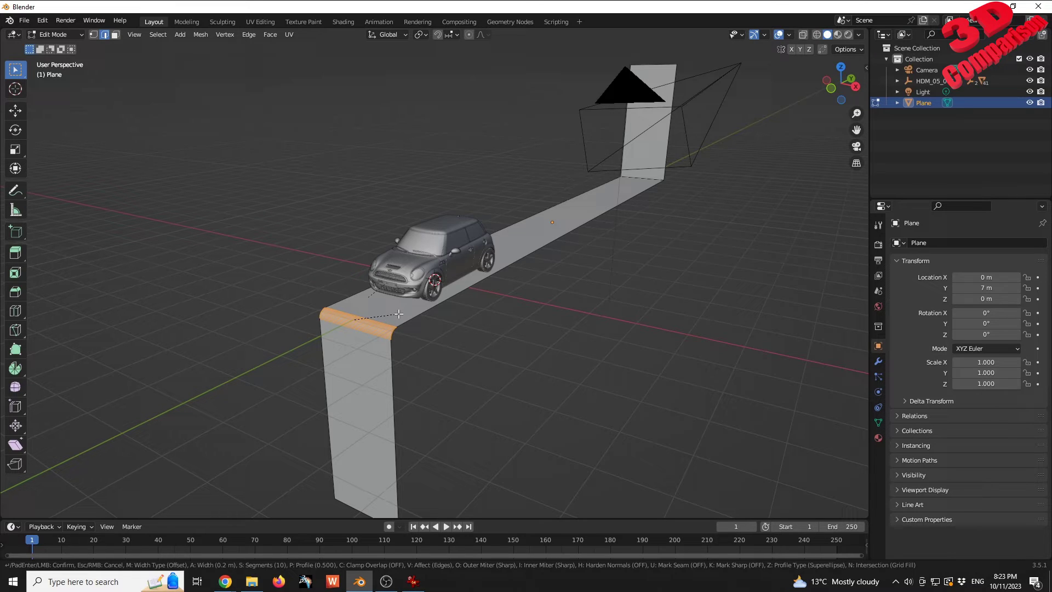
key("Return")
key("Tab")
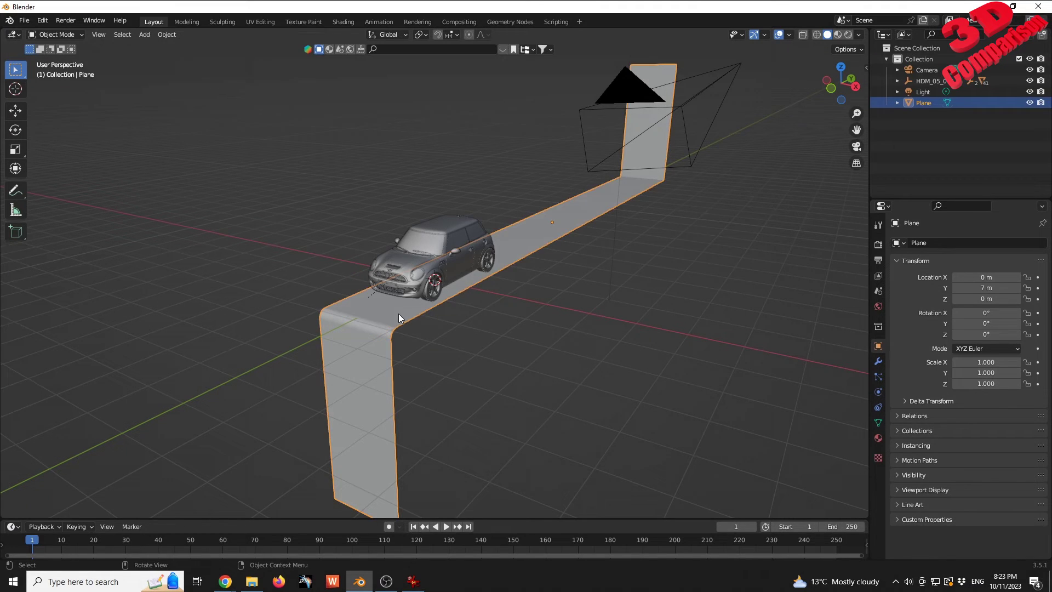
Apply Shade Smooth to the backdrop plane to blend its rounded front bend
scroll(386, 353, "up", 6)
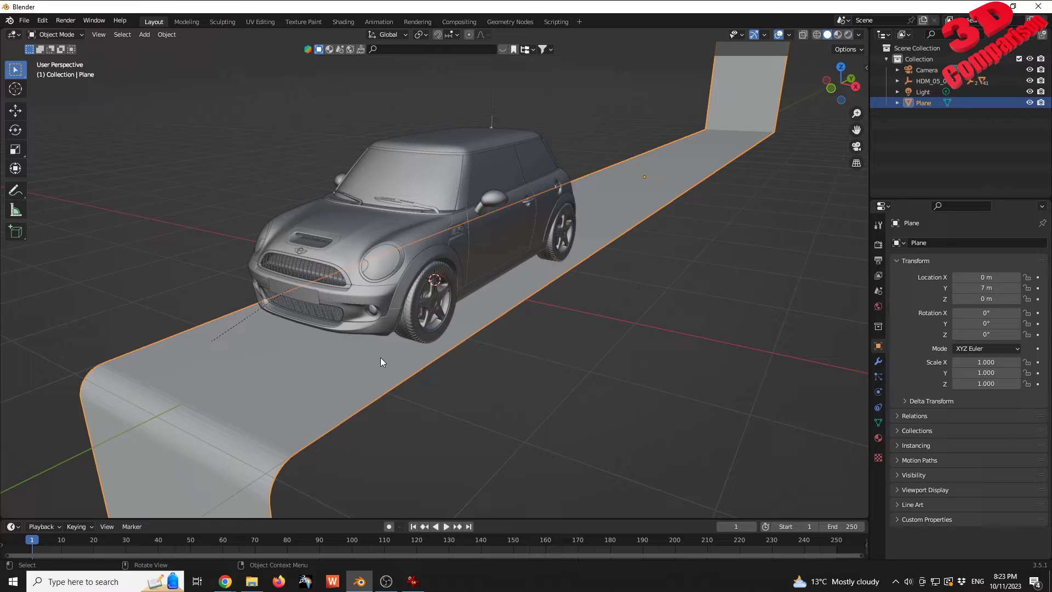
middle_click_drag(380, 357, 514, 310)
scroll(509, 307, "up", 5)
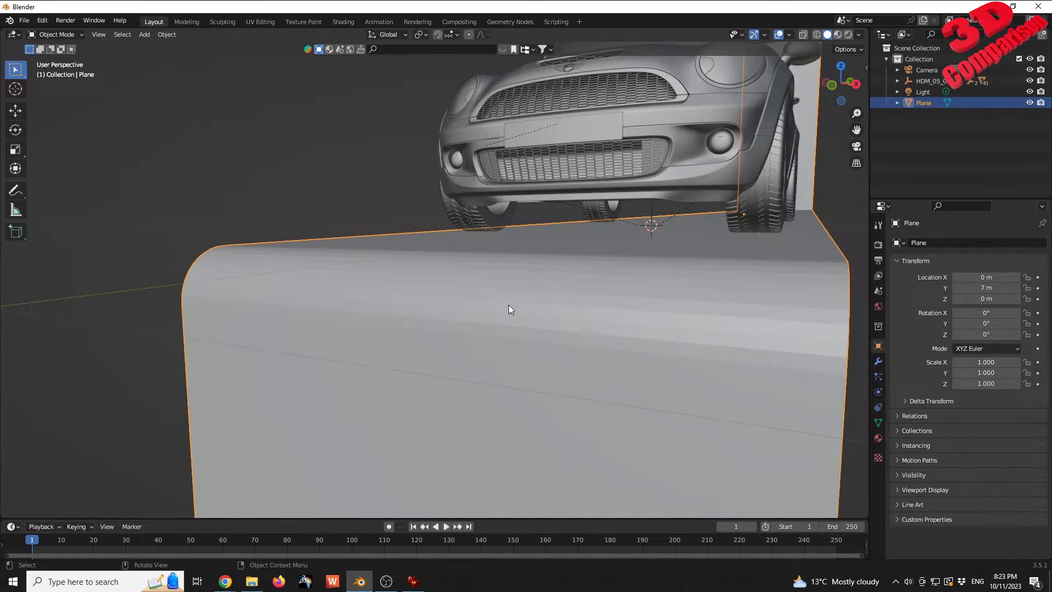
right_click(514, 305)
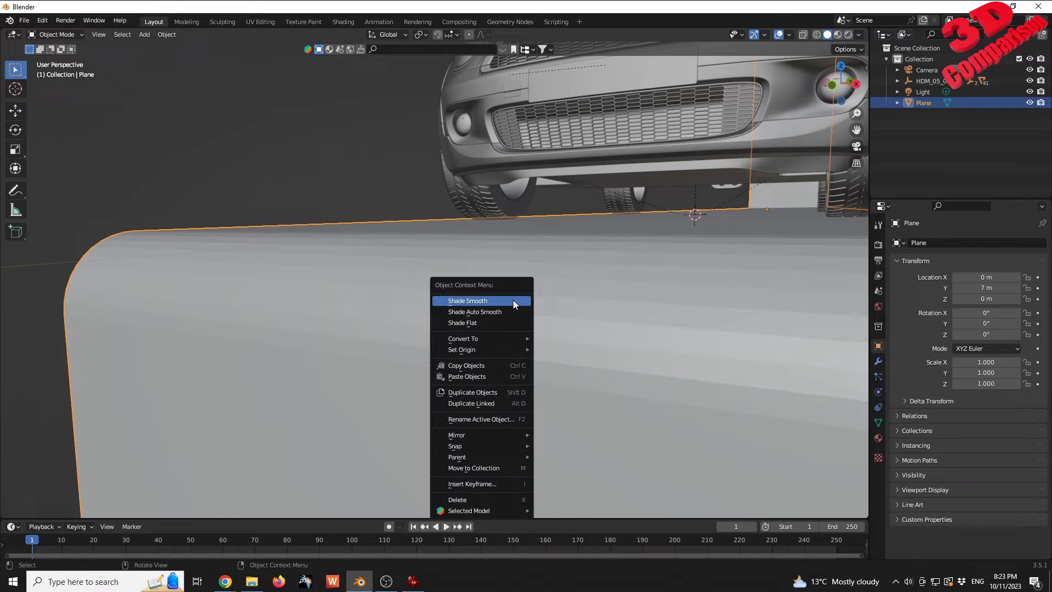
left_click(468, 300)
Inspect the smoothed plane around the car and compare against the MINI body colours reference image
scroll(456, 268, "down", 5)
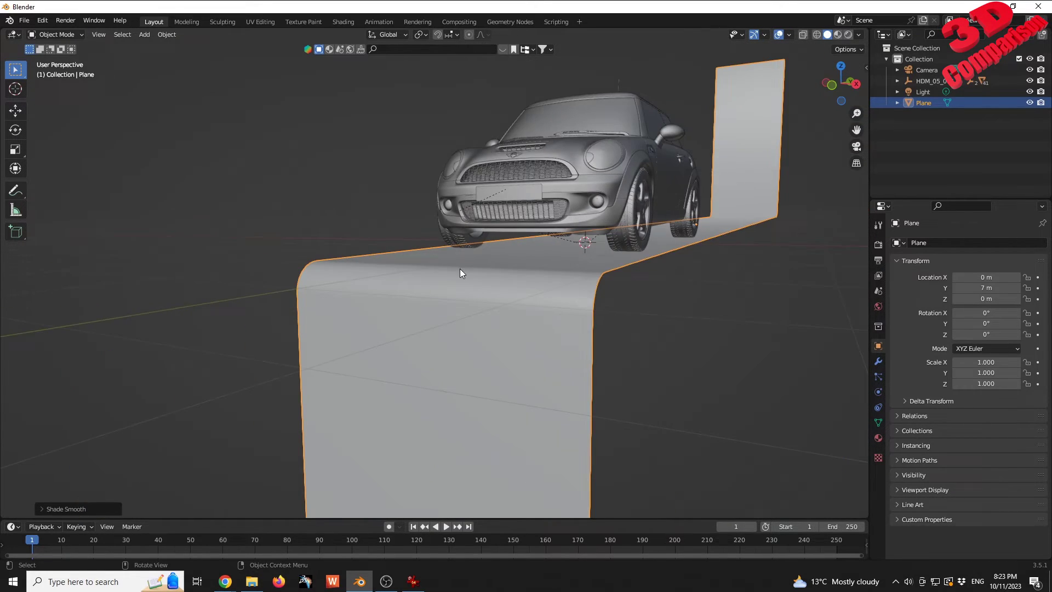
middle_click_drag(458, 268, 432, 270)
scroll(431, 270, "up", 5)
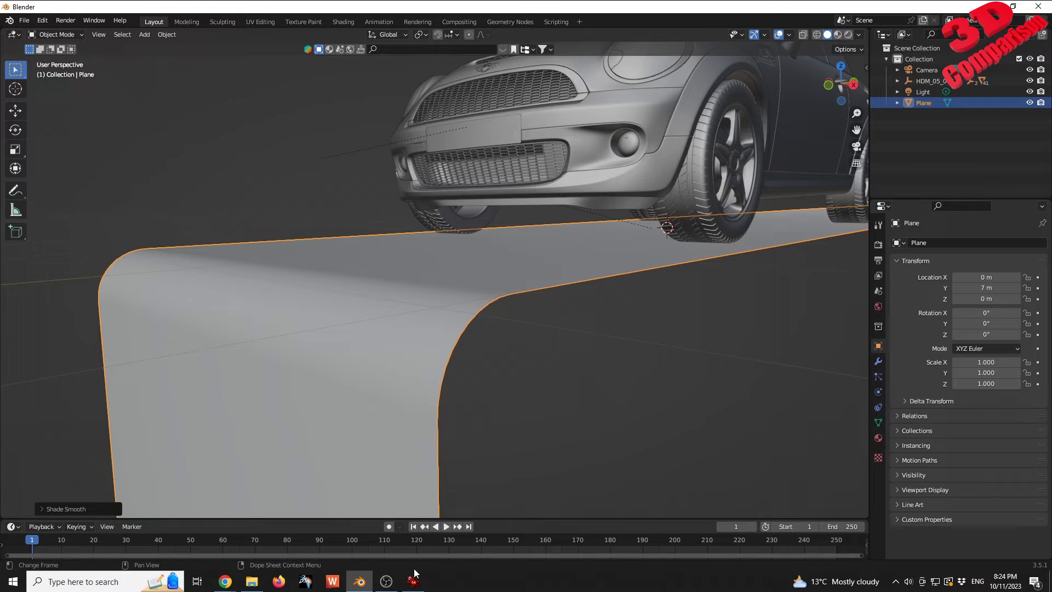
scroll(495, 336, "down", 8)
middle_click_drag(502, 326, 485, 288)
scroll(578, 296, "down", 3)
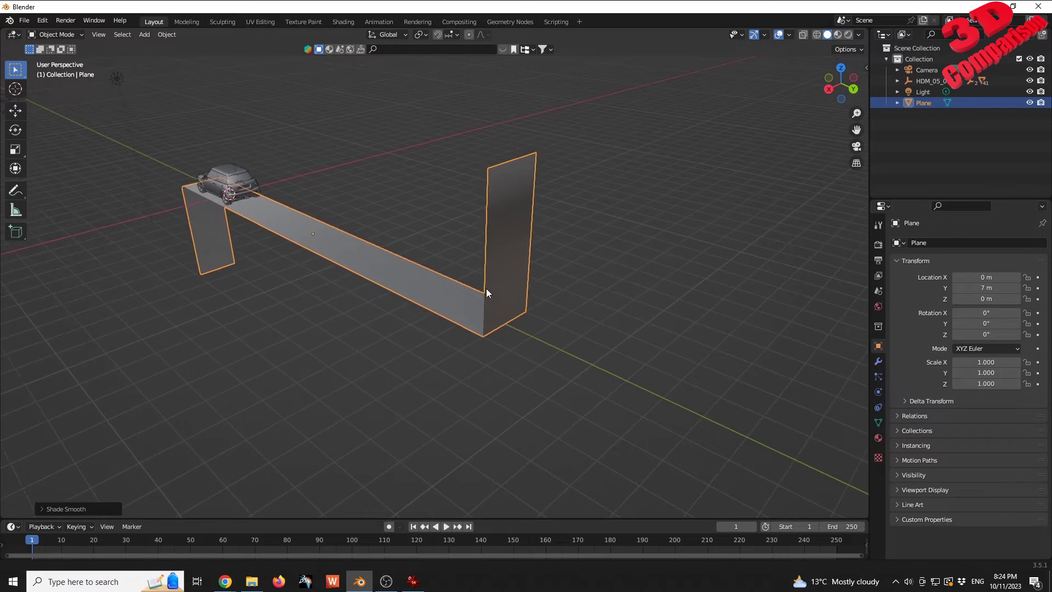
left_click(413, 580)
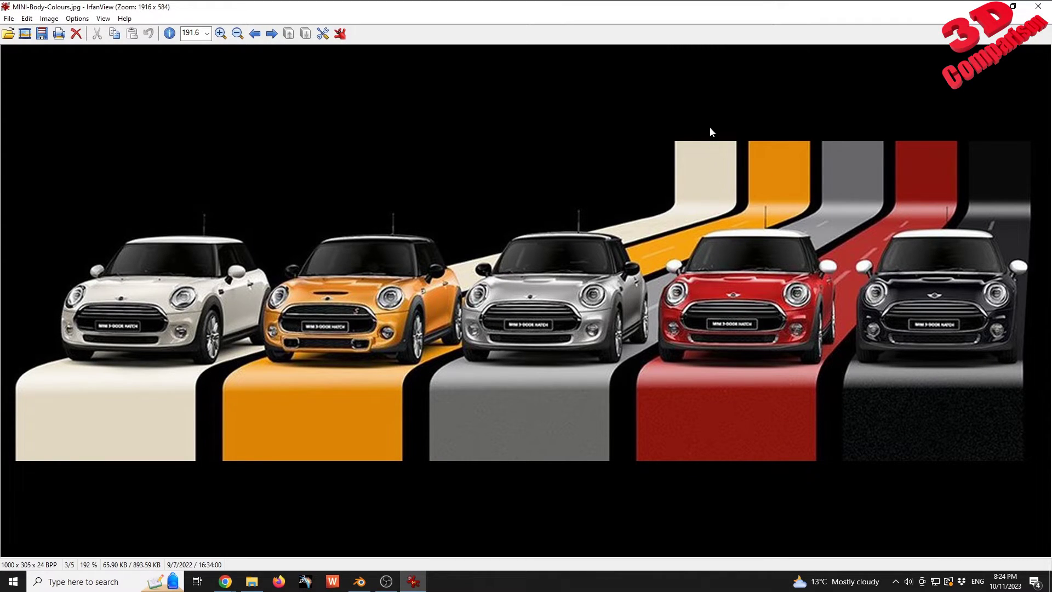
left_click(987, 6)
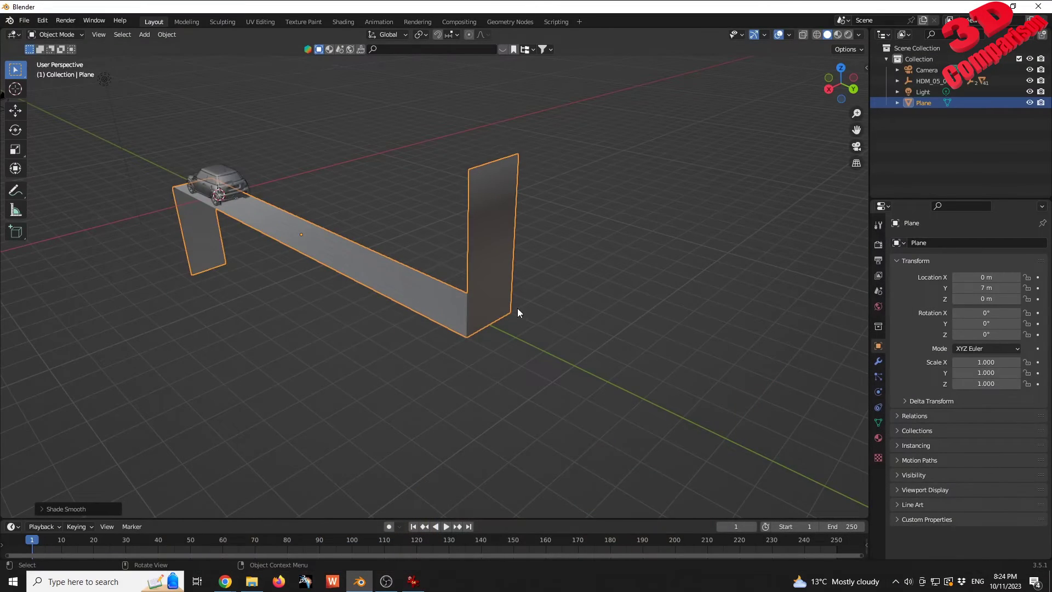
Bevel the edge where the floor meets the upright back wall, then deselect the plane
middle_click_drag(645, 284, 617, 241)
key("Tab")
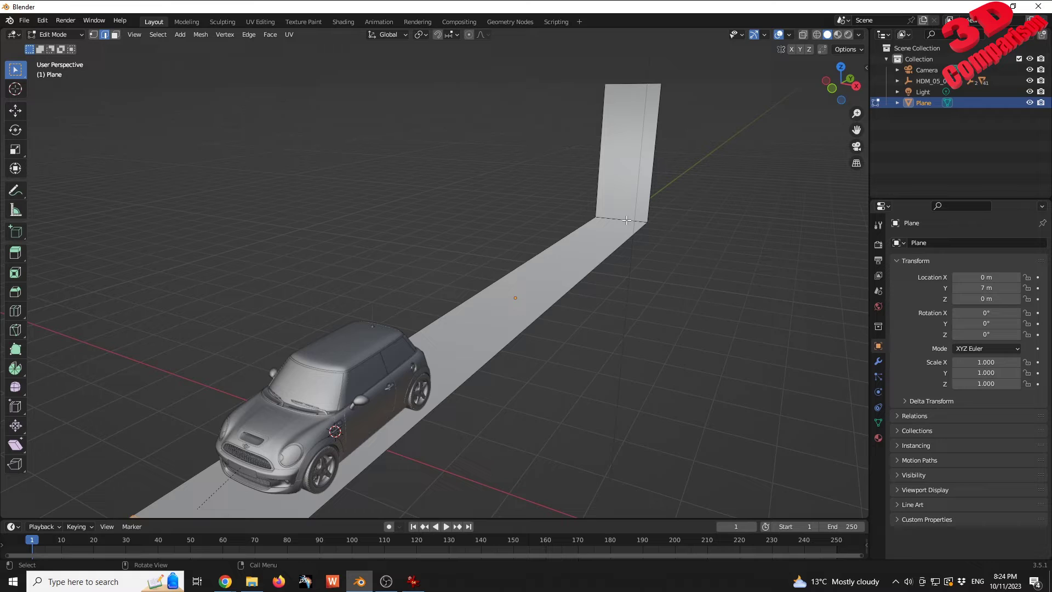
left_click(636, 221)
key("ctrl+b")
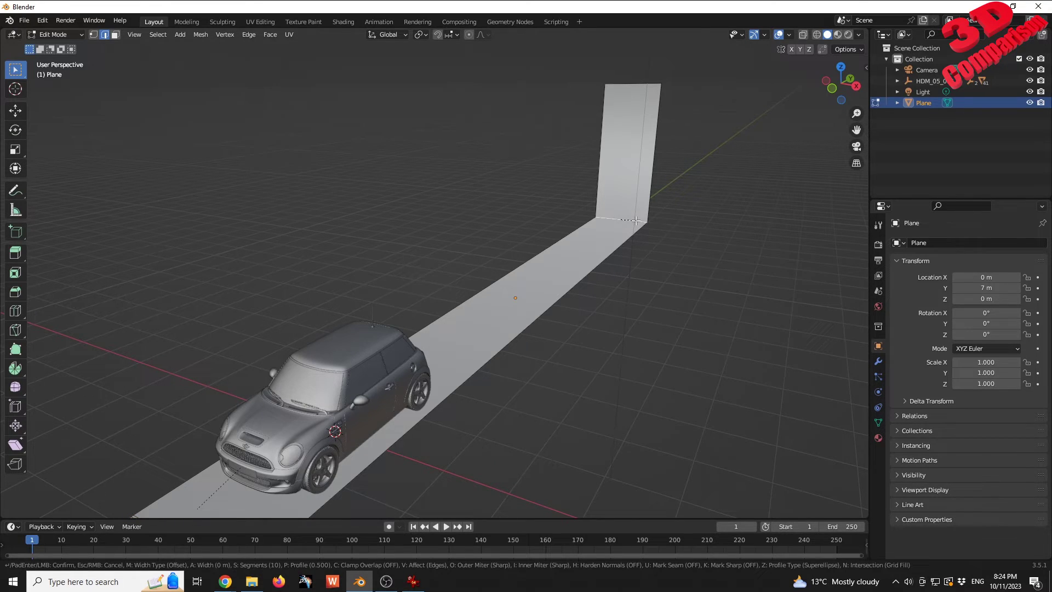
left_click(592, 219)
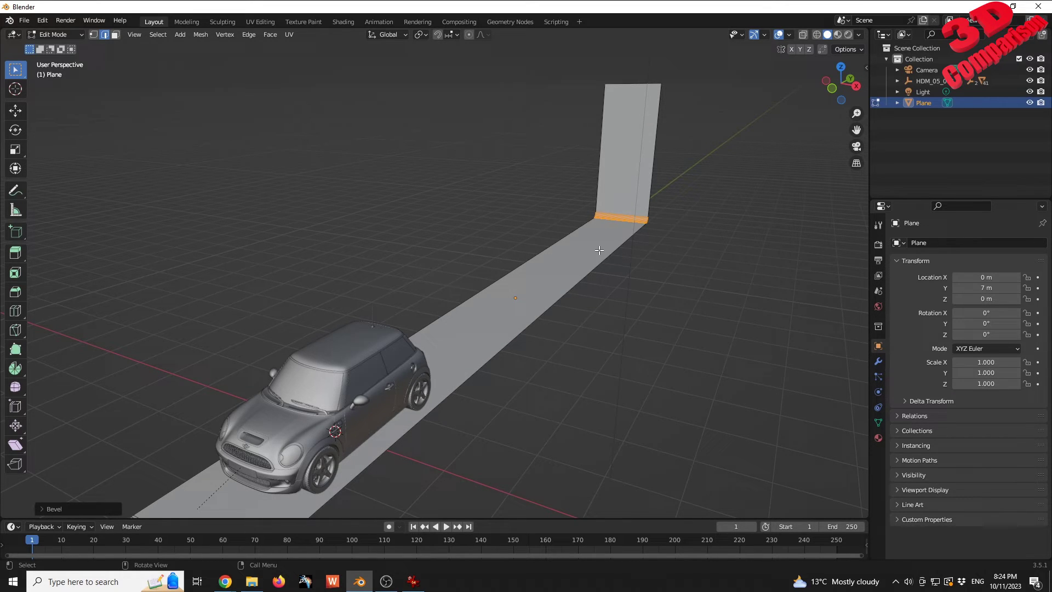
key("Tab")
left_click(665, 327)
middle_click_drag(665, 327, 582, 298)
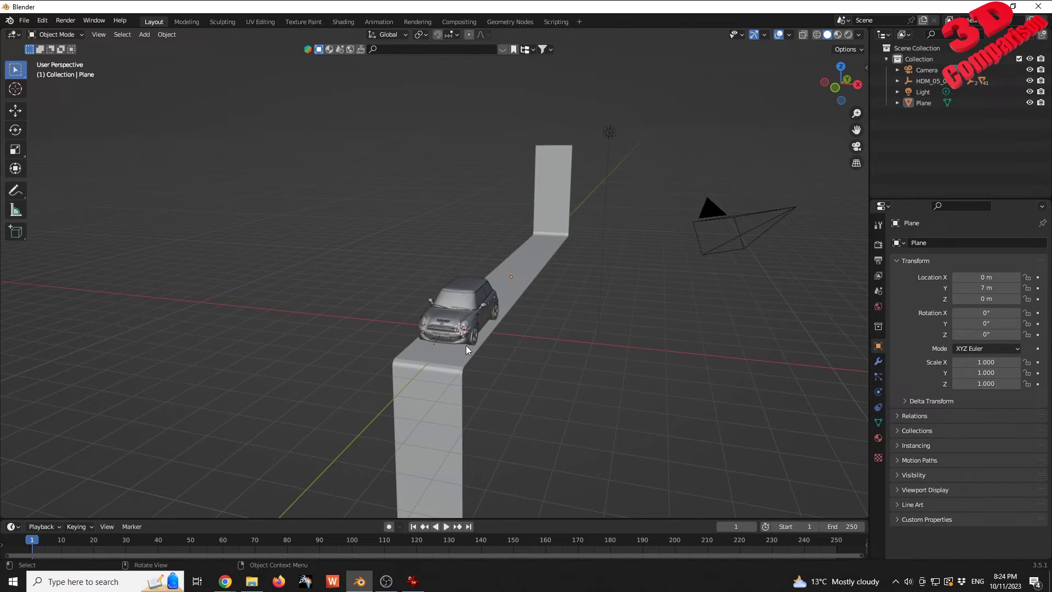
mouse_move(467, 373)
middle_mouse_down()
mouse_move(465, 347)
mouse_move(468, 356)
middle_mouse_up()
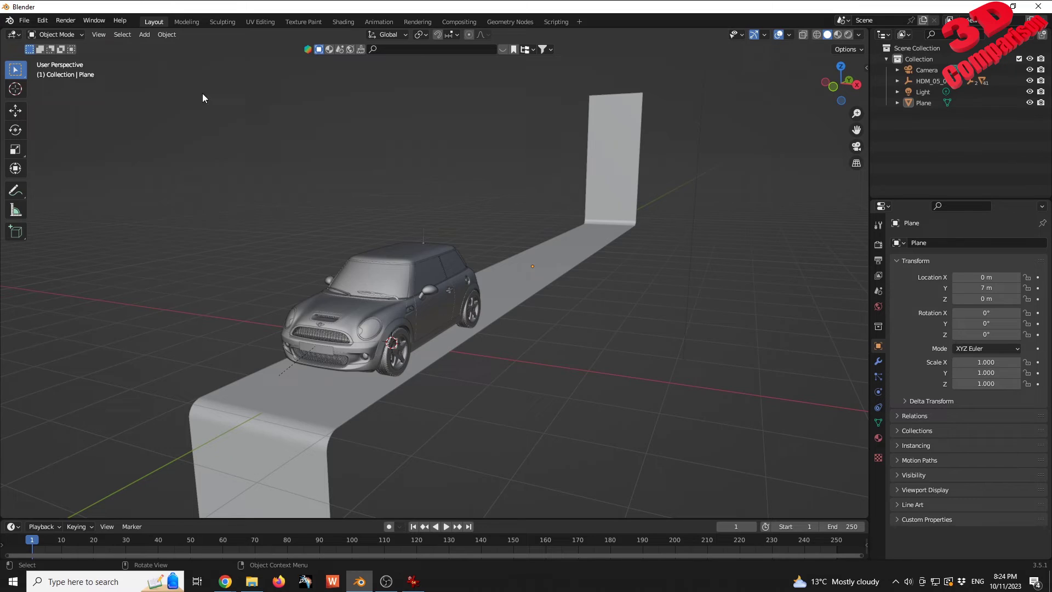
left_click(166, 35)
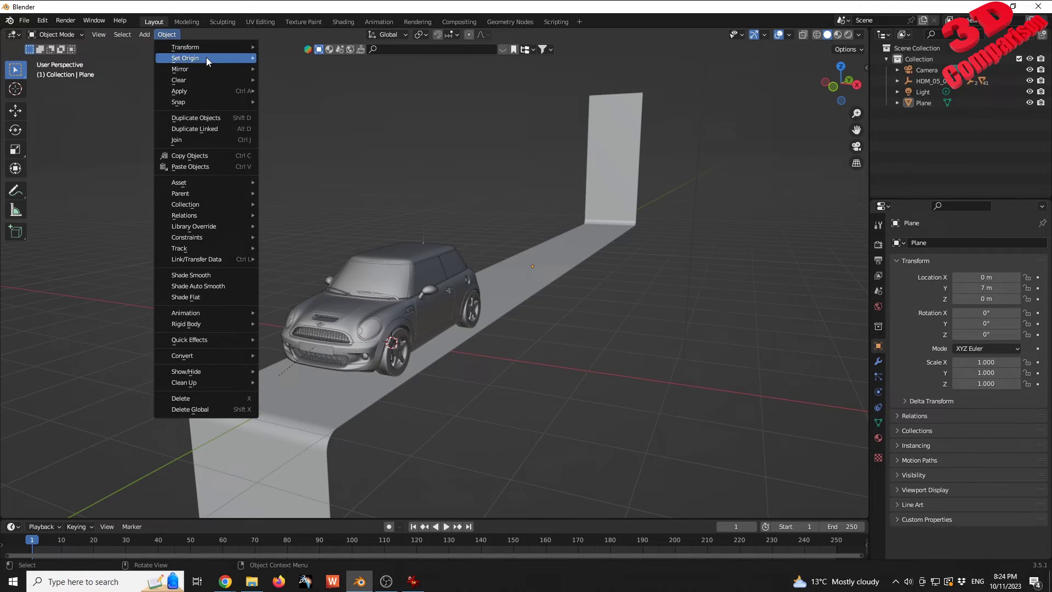
mouse_move(212, 49)
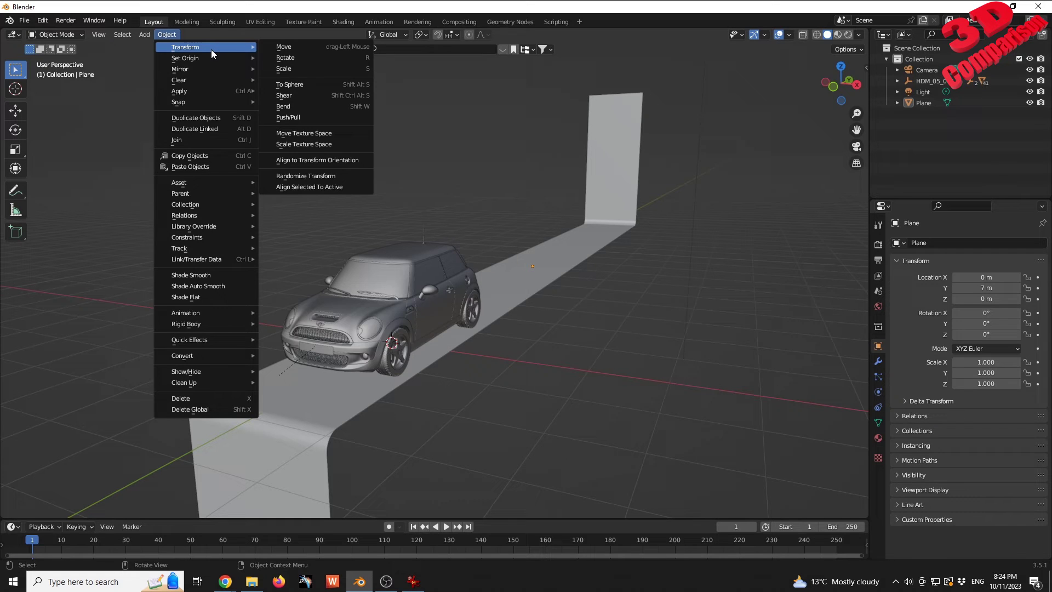
mouse_move(192, 89)
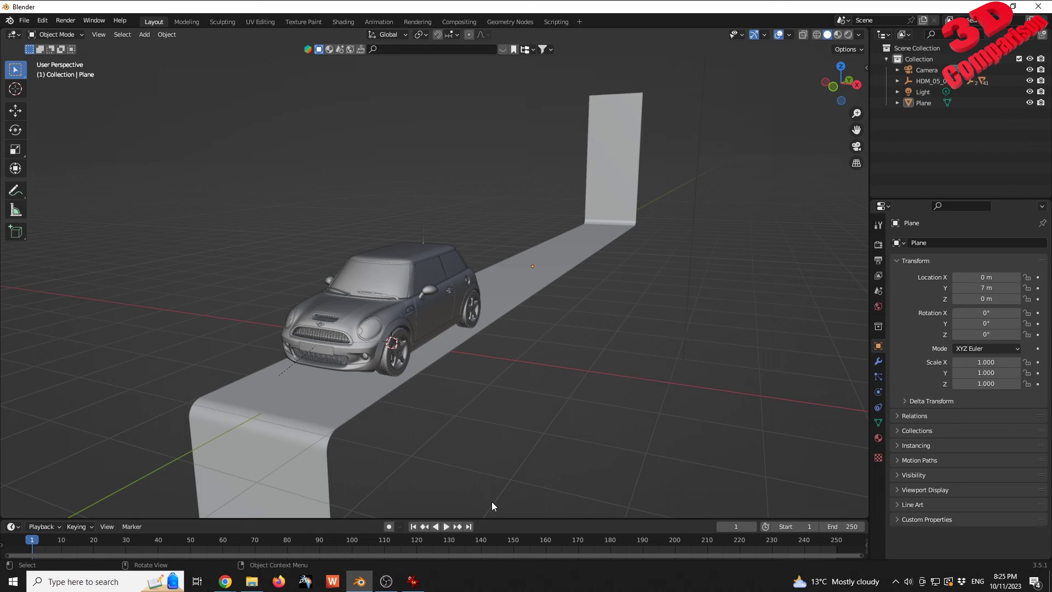
left_click_drag(492, 500, 44, 222)
left_click_drag(646, 250, 1022, 491)
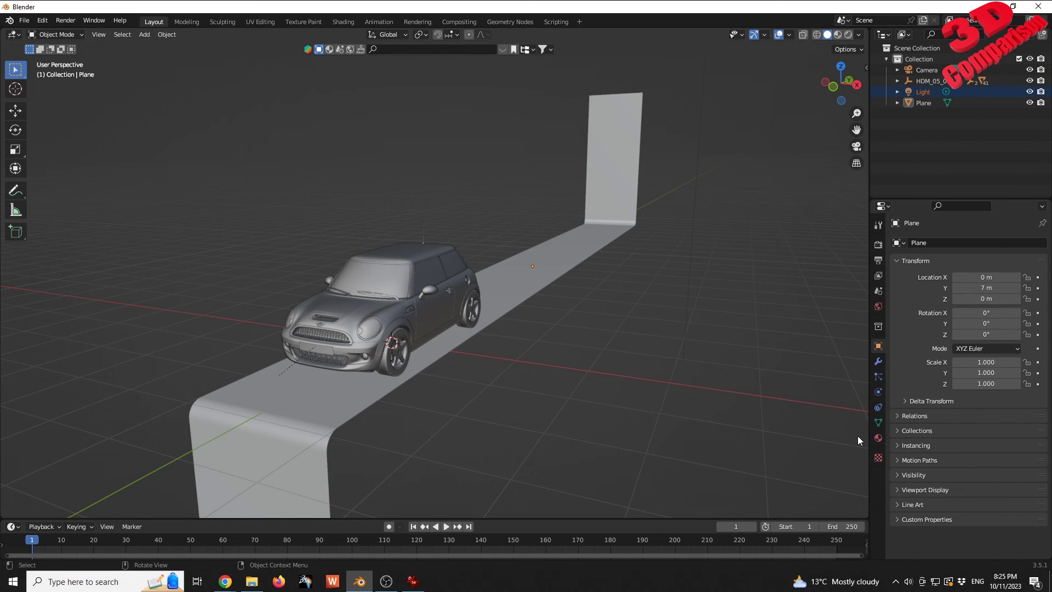